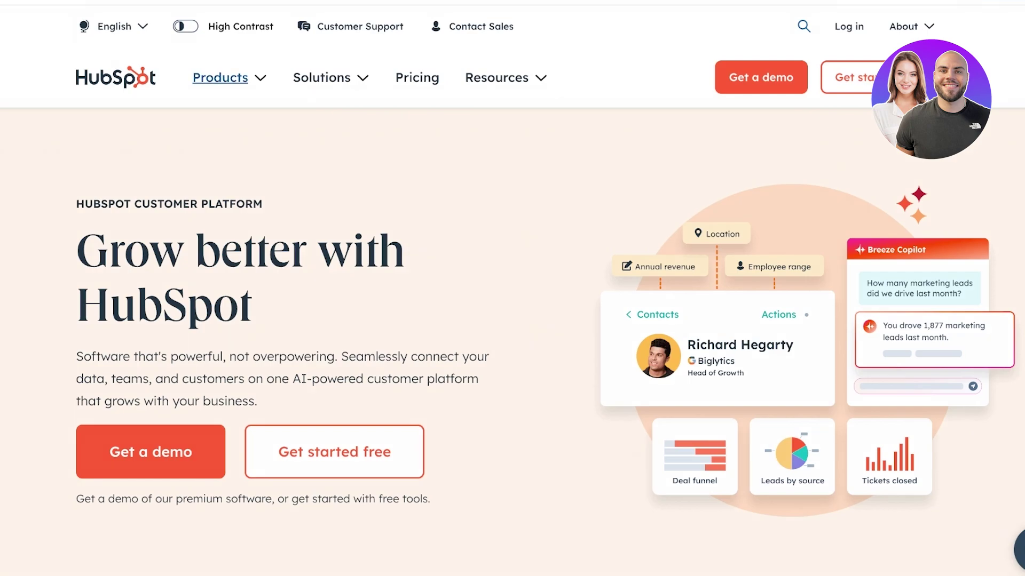
Sign in to the existing HubSpot account with the Google account
scroll(513, 289, down, 10)
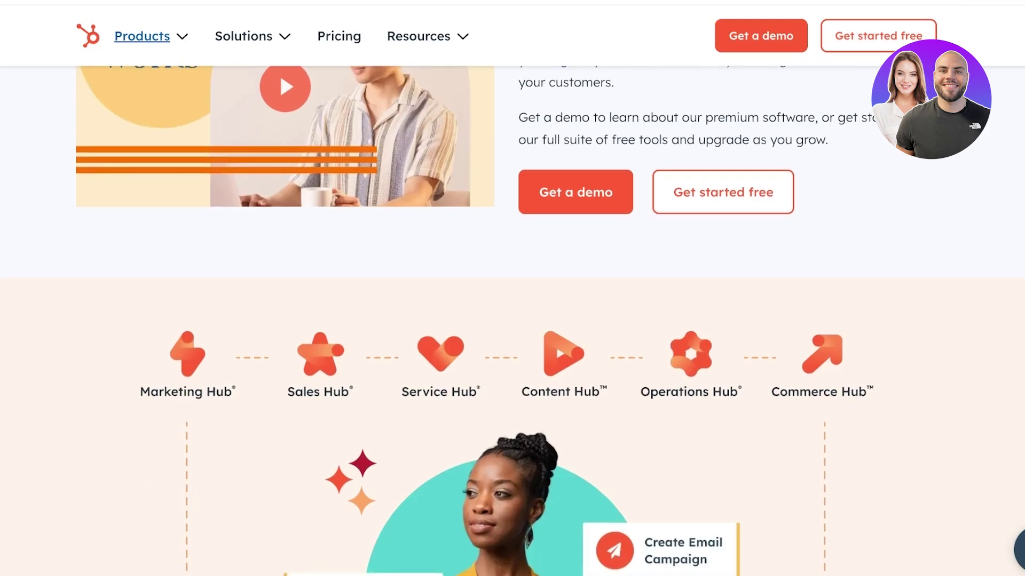
scroll(280, 289, down, 9)
scroll(279, 290, up, 14)
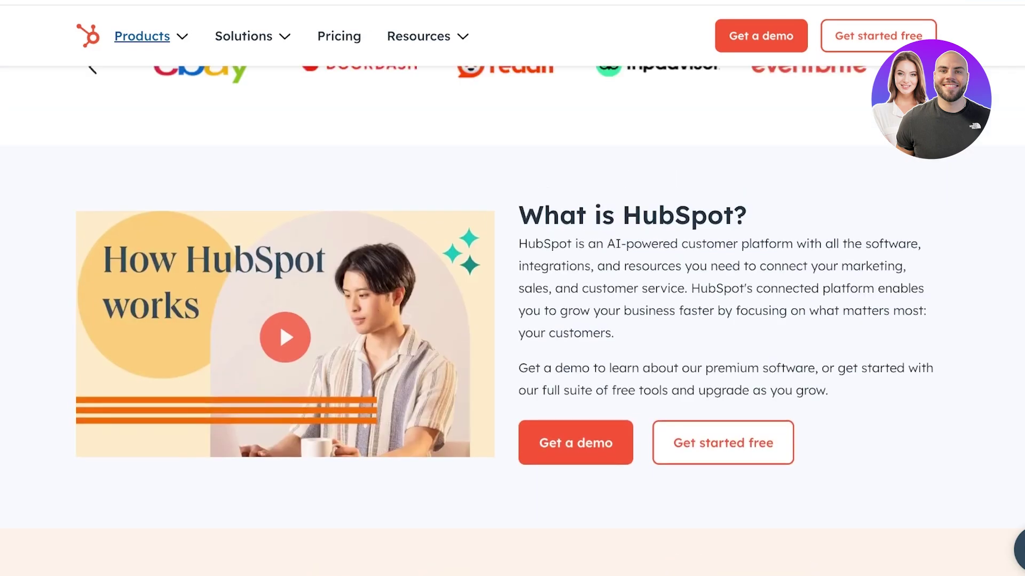
scroll(280, 323, down, 5)
scroll(512, 320, down, 4)
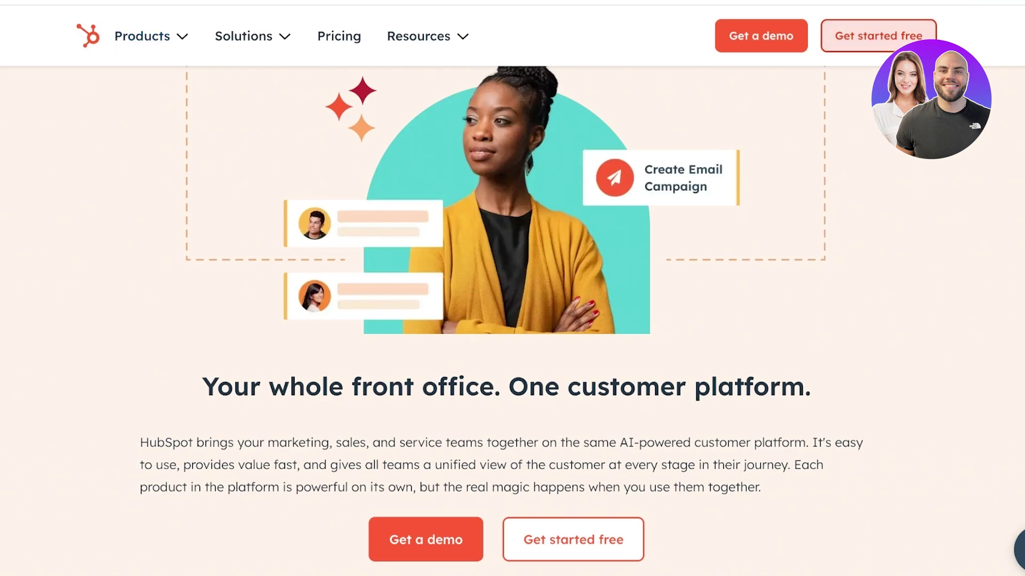
click(878, 36)
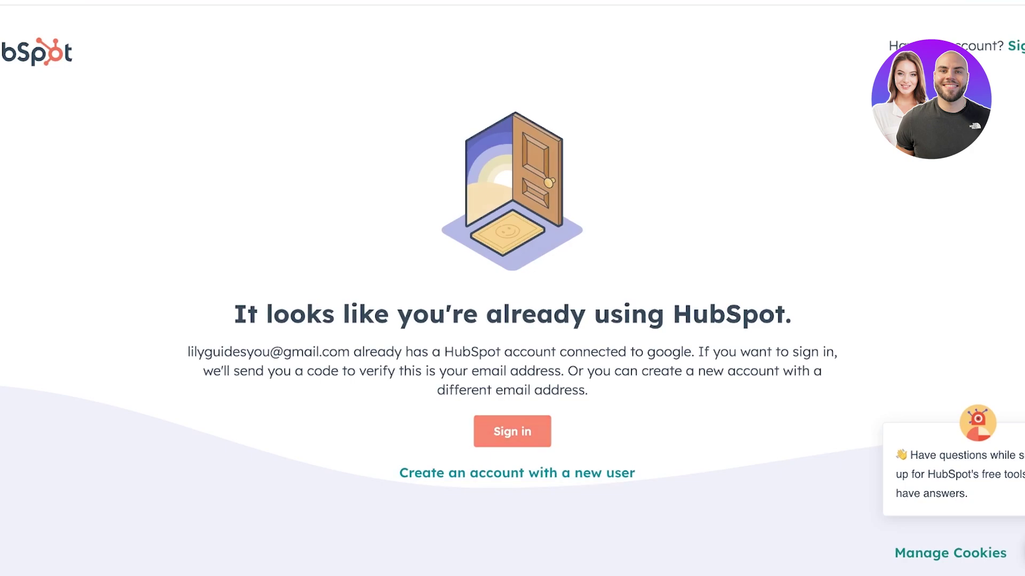
click(512, 432)
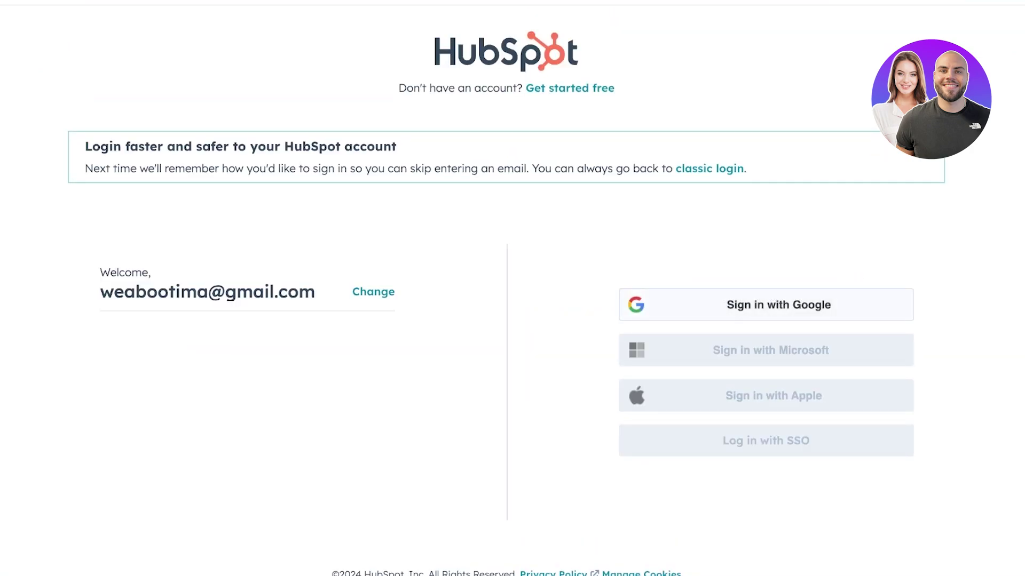
click(778, 305)
click(619, 245)
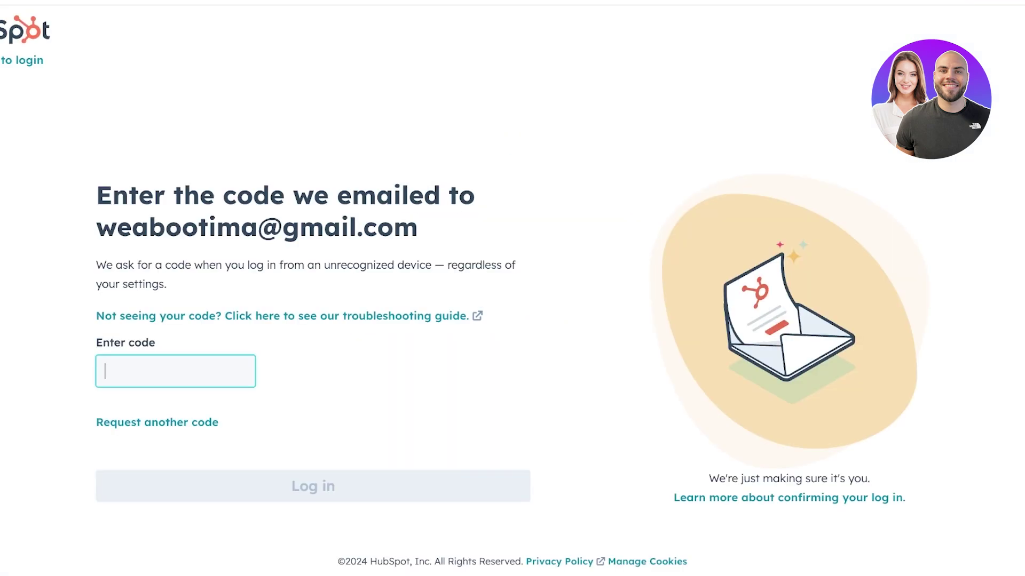
Copy the log-in code from the verification email in Gmail in a new tab
key(ctrl+t)
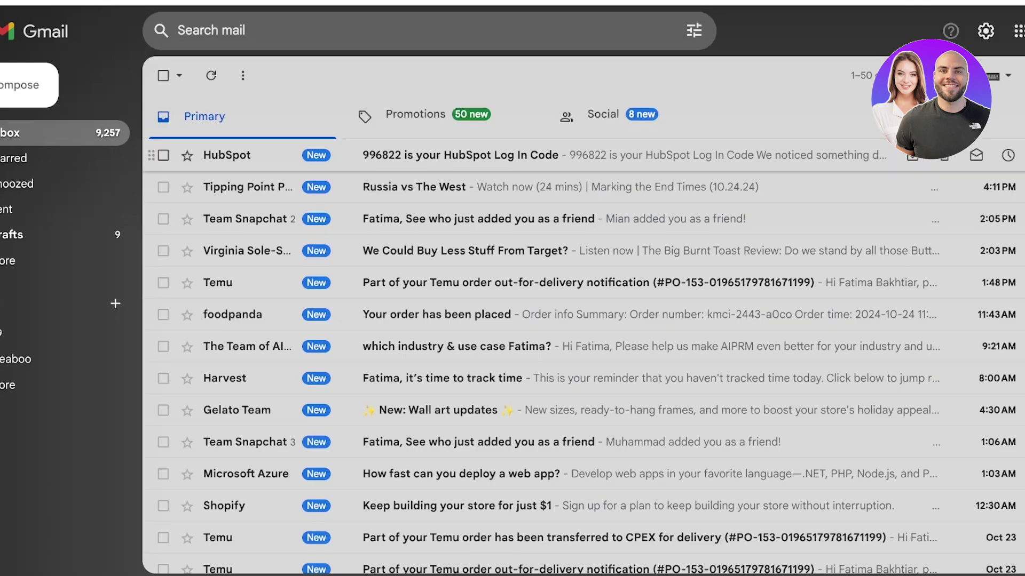
click(459, 153)
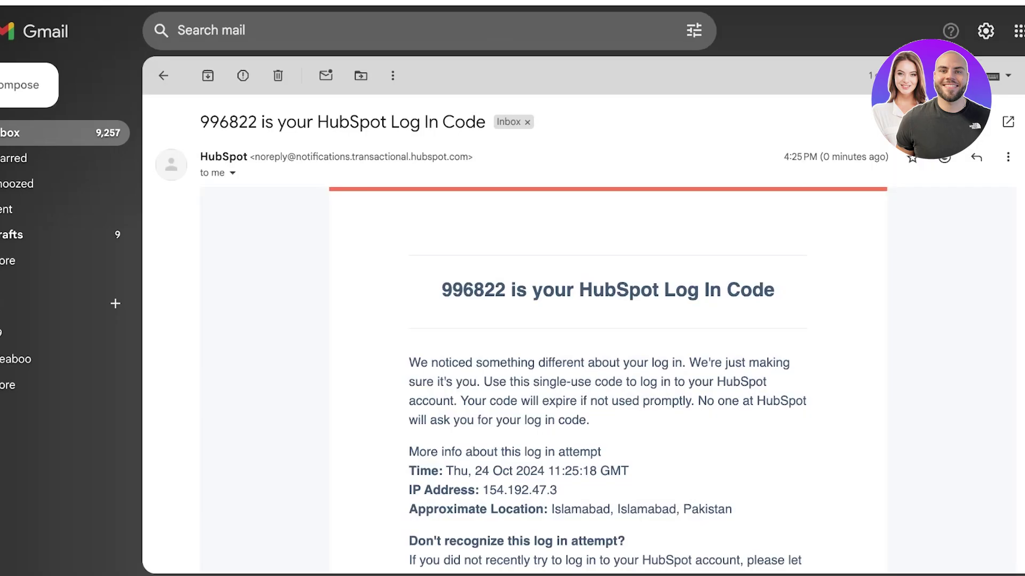
double_click(474, 289)
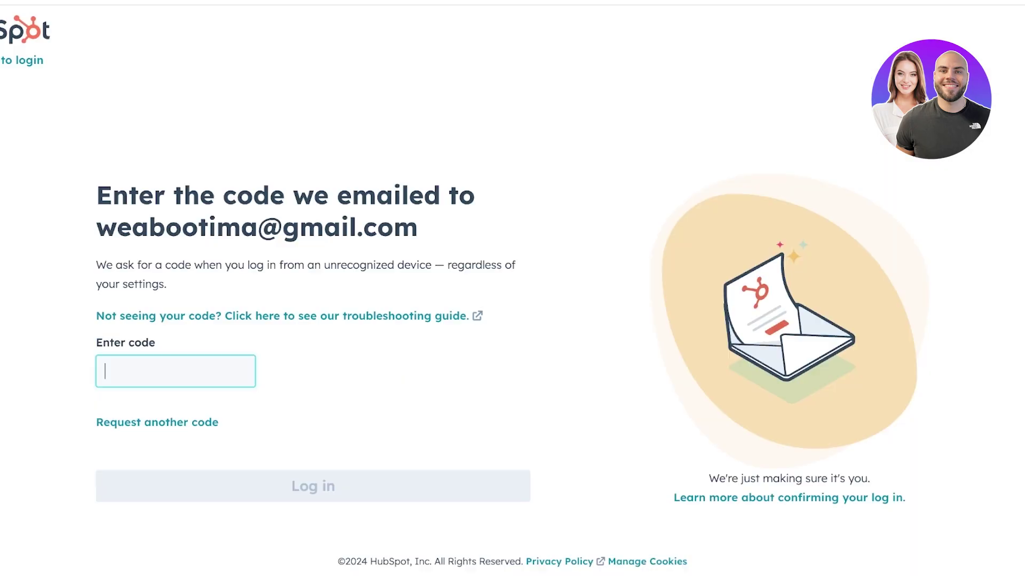
Log in with the pasted code, continue as this user, and create a fresh account
key(ctrl+v)
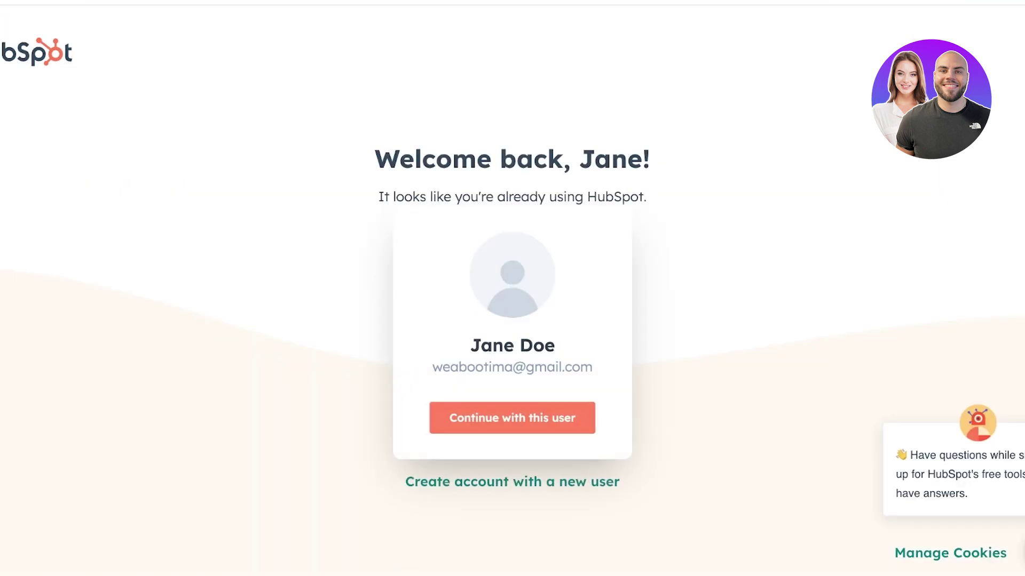
key(Return)
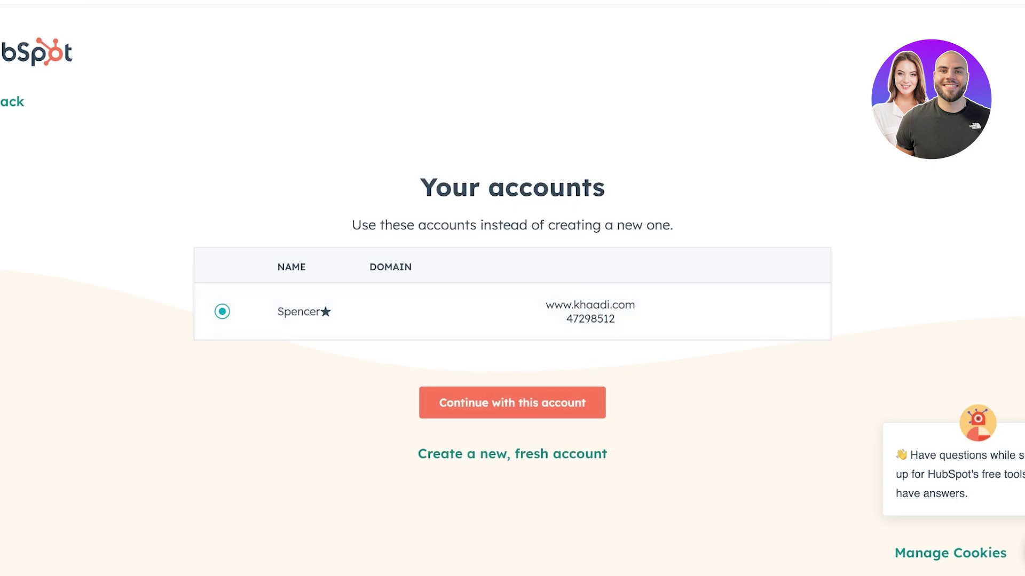
key(Return)
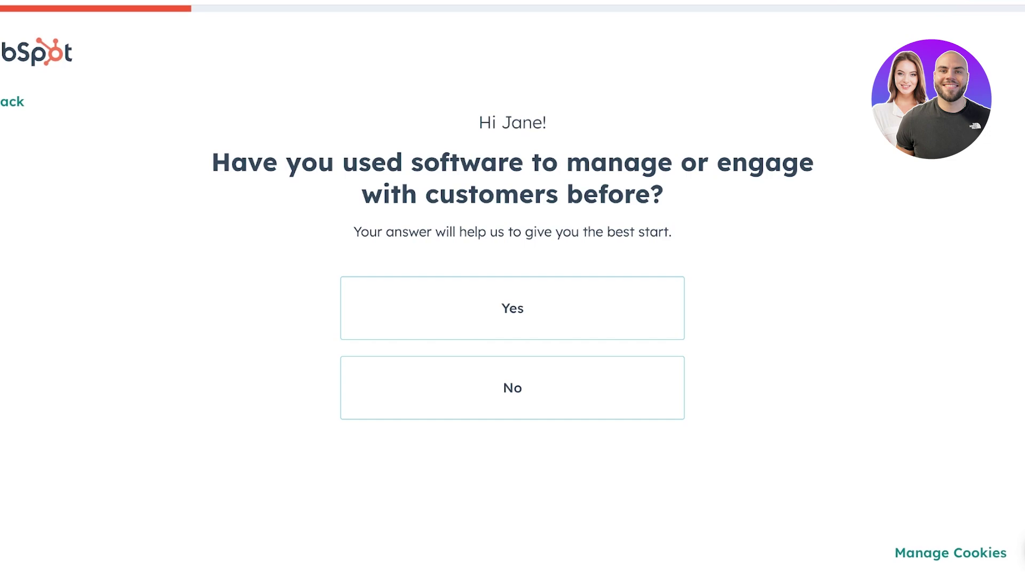
Answer Yes to the customer-software and problems questions, and choose Retail as industry
key(Tab)
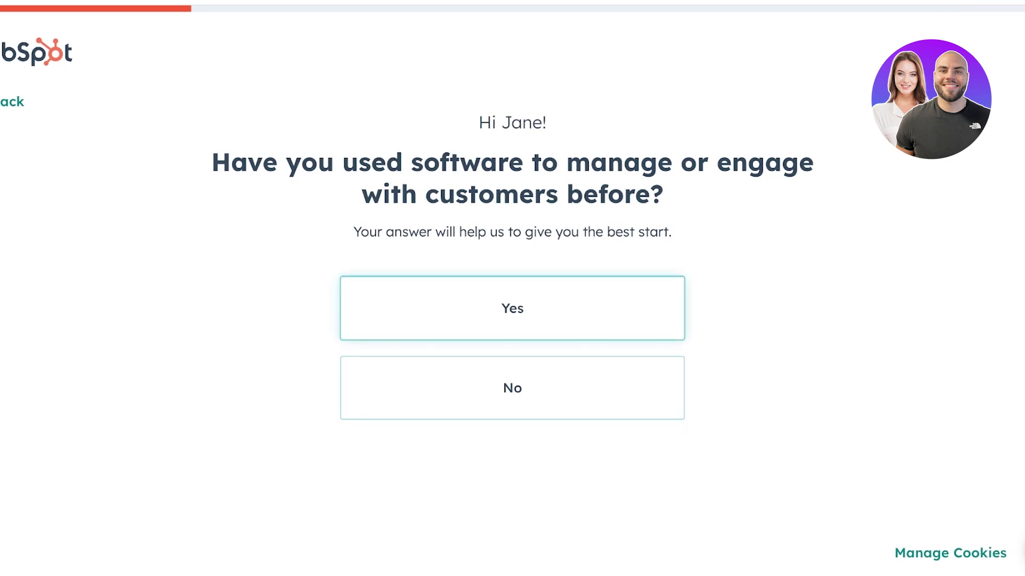
key(Tab)
key(Return)
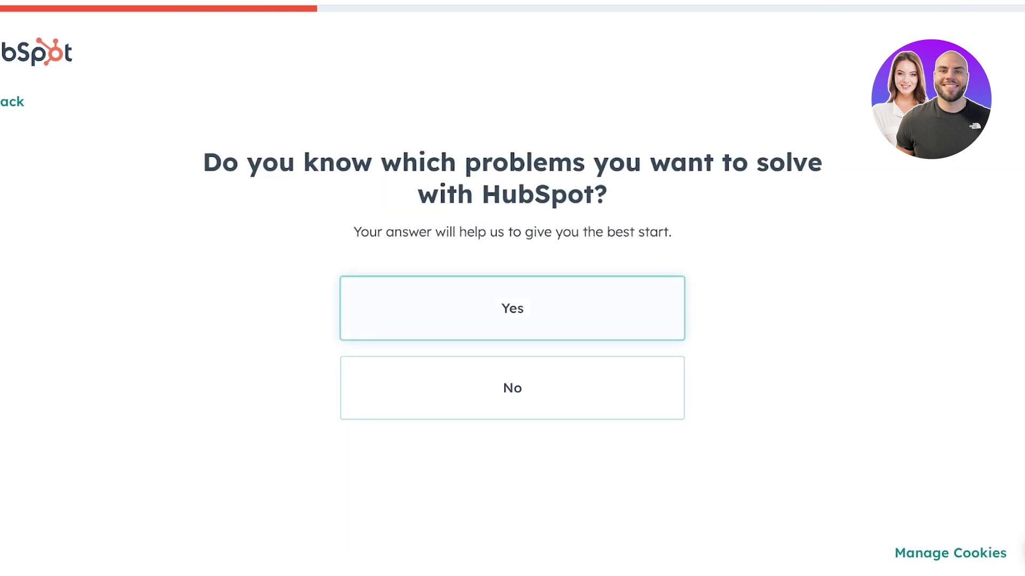
key(Return)
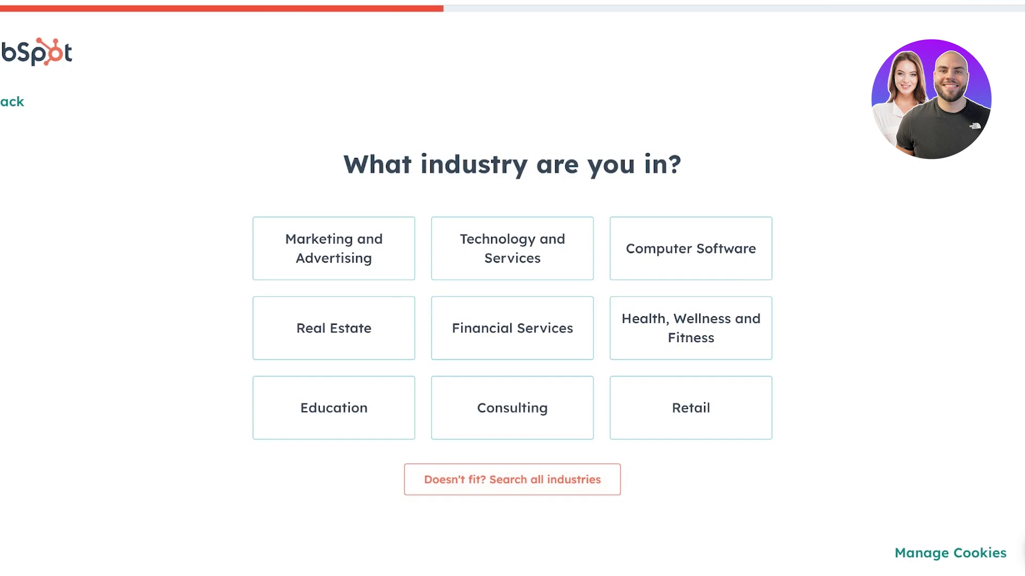
key(Tab)
key(Tab)
key(Up)
key(Up)
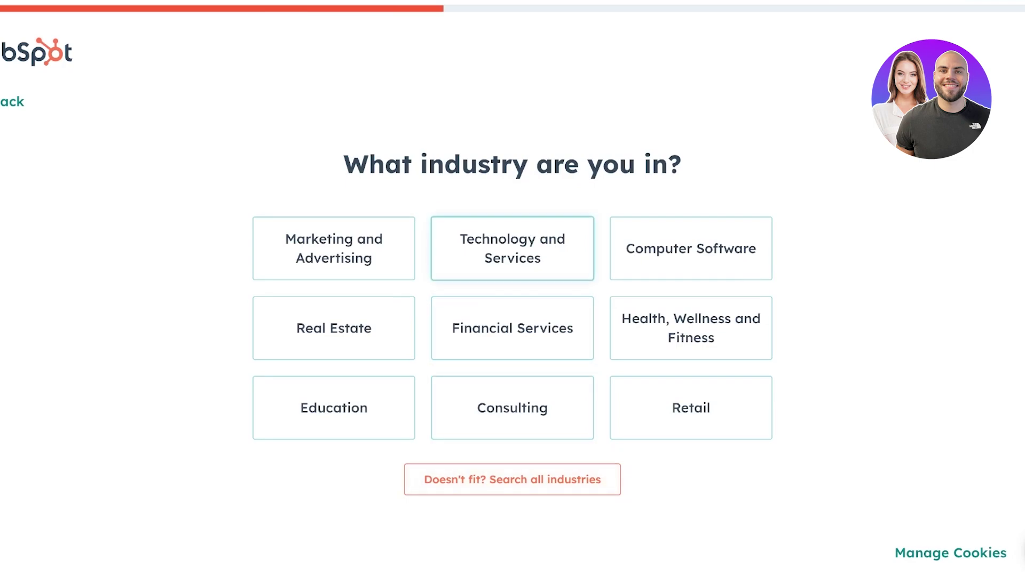
key(Down)
key(Down)
key(Right)
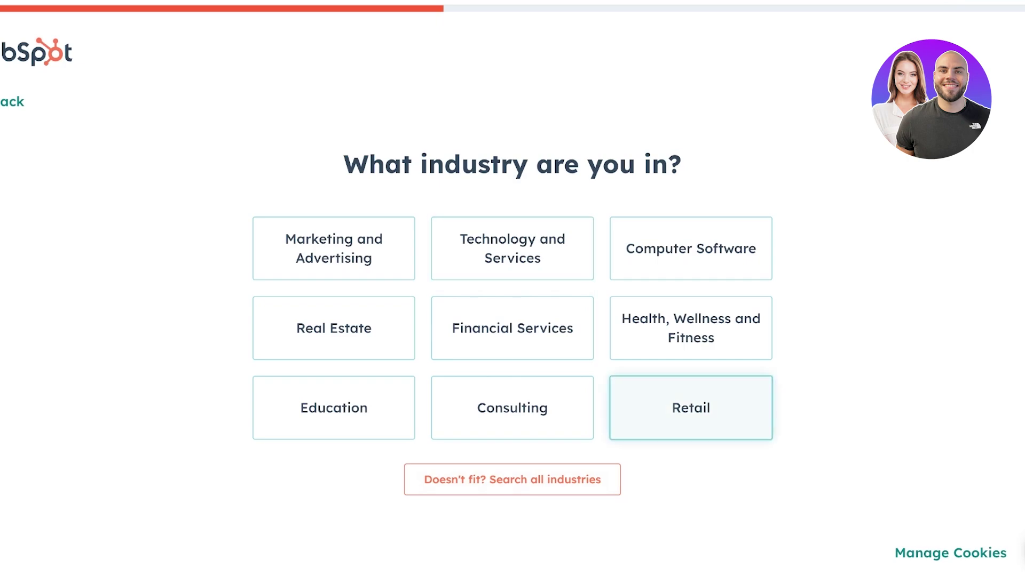
key(Return)
key(Return)
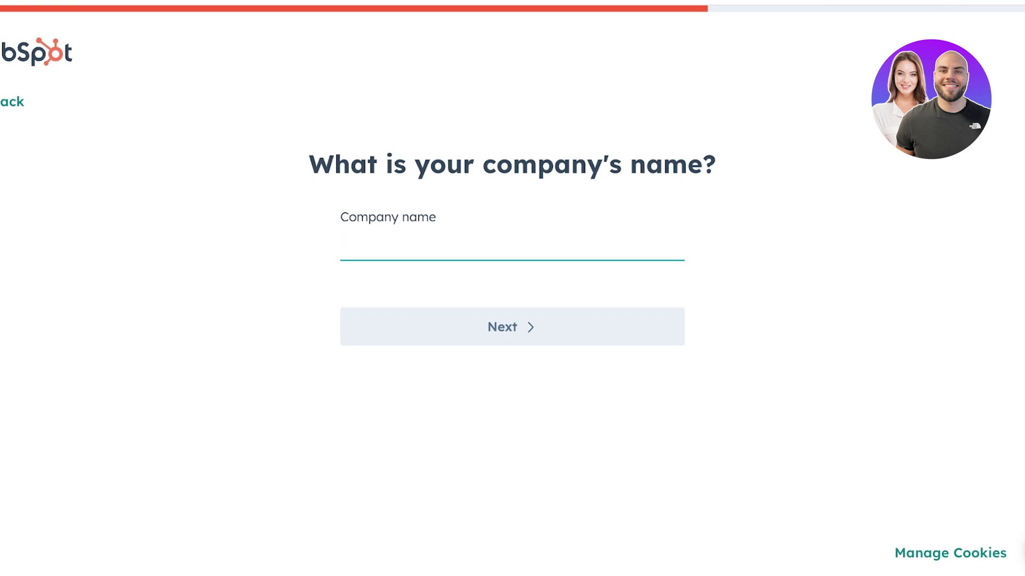
Enter LAMA as the company name
text(Logi)
key(BackSpace)
key(BackSpace)
key(BackSpace)
key(BackSpace)
text(LAMA)
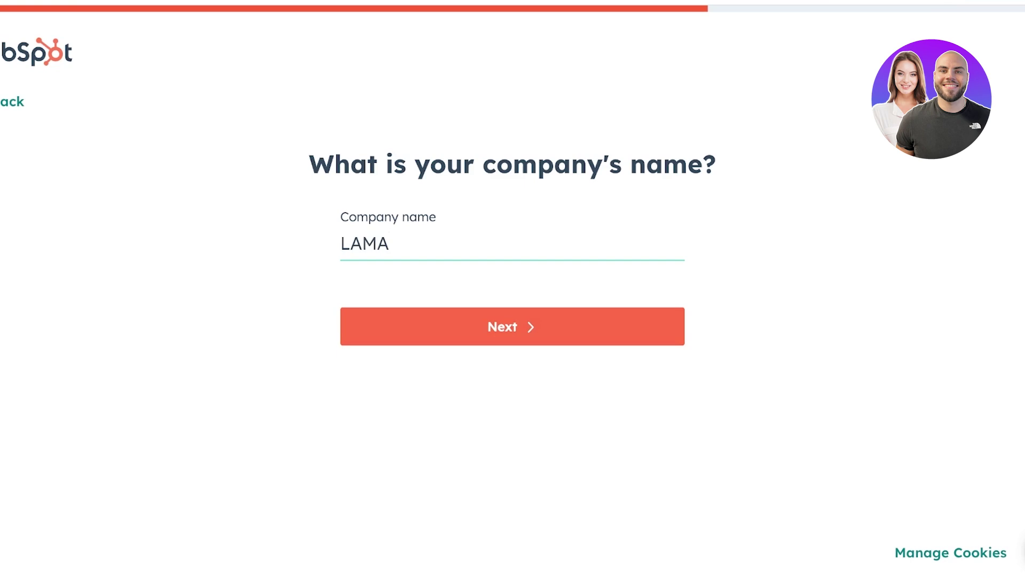
key(Return)
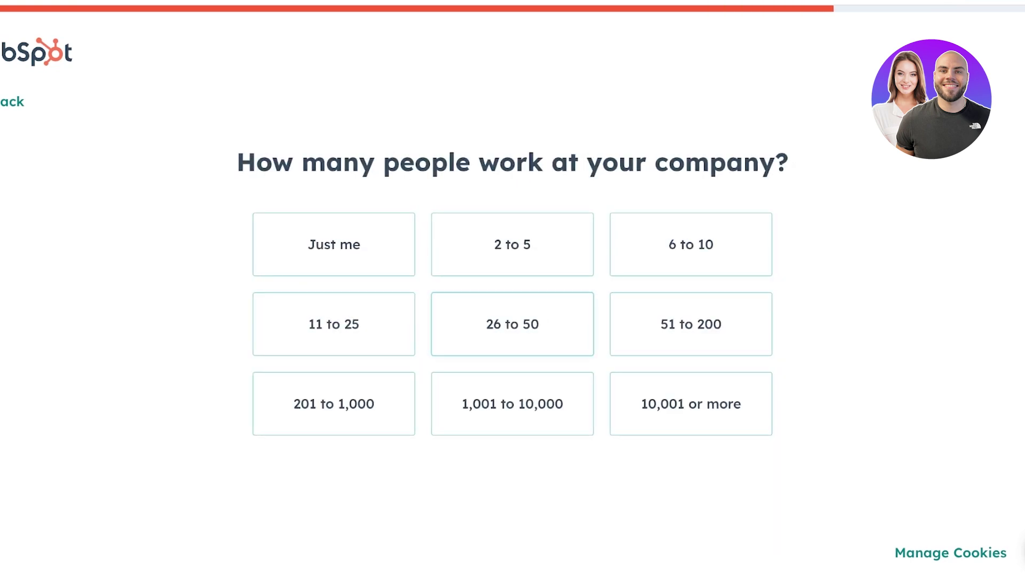
Choose Just me as company size and enter lamaretail.com as the website
click(333, 245)
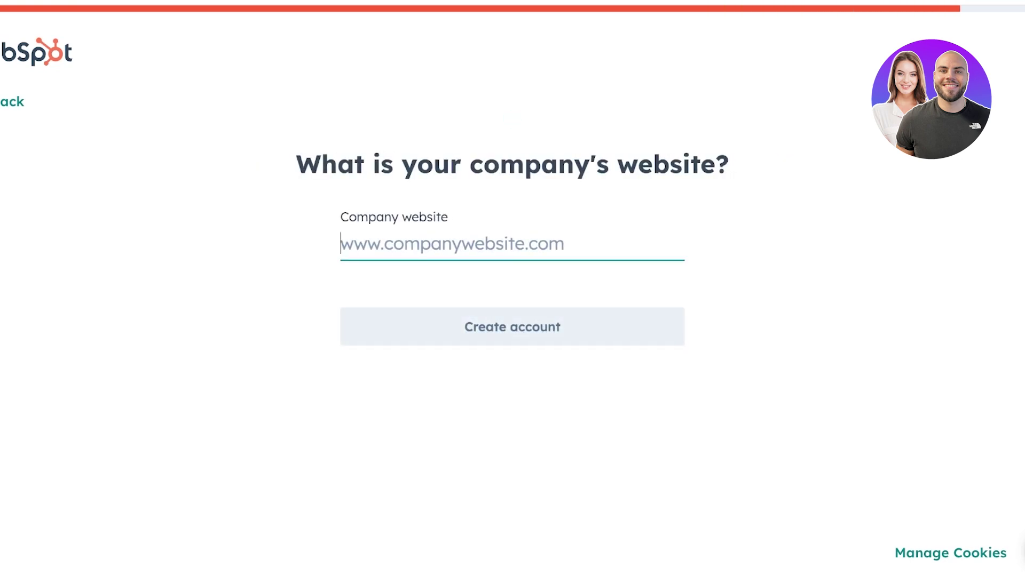
text(kh)
key(BackSpace)
key(BackSpace)
text(lama.)
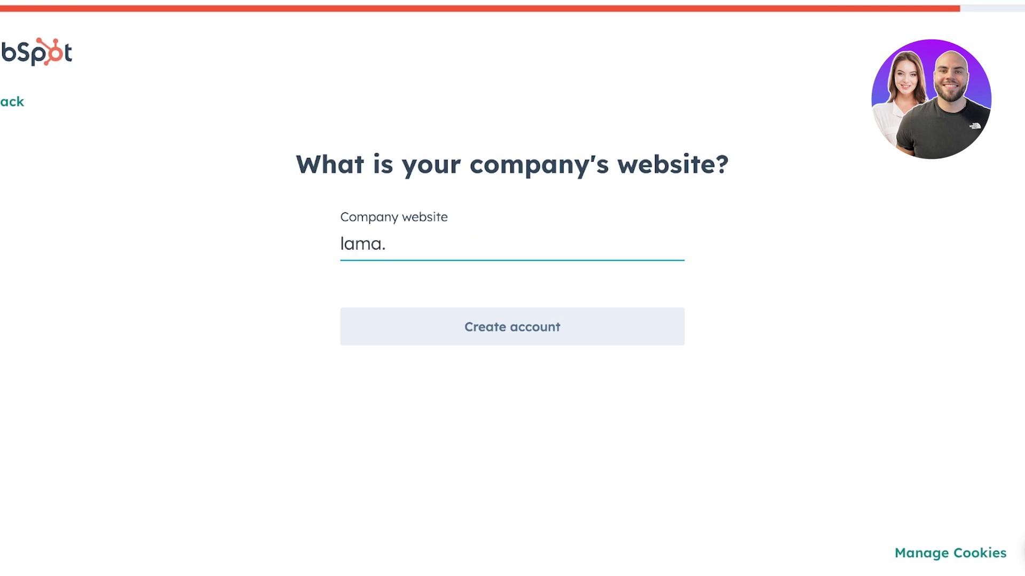
key(BackSpace)
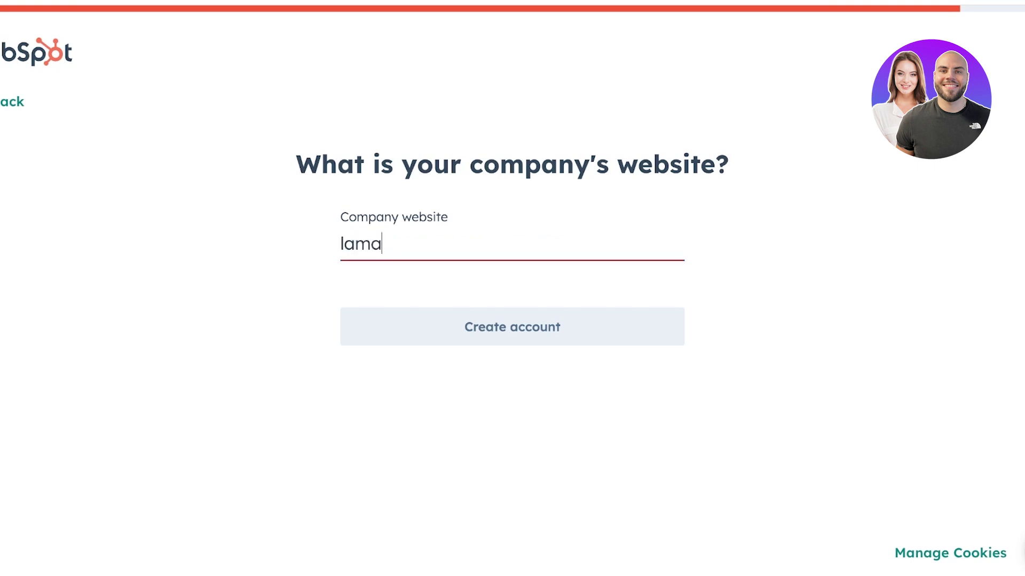
text(retail.com)
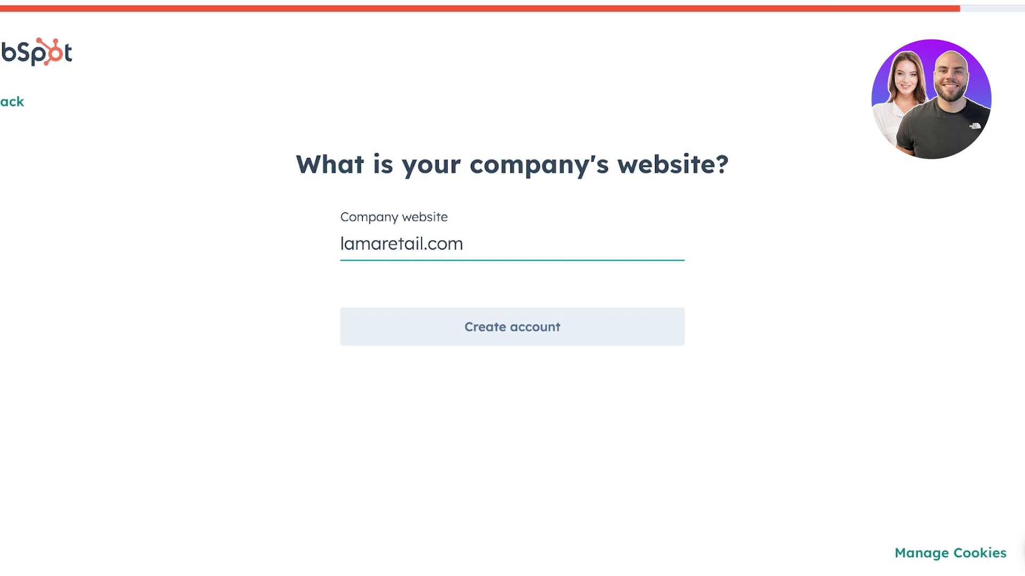
key(Return)
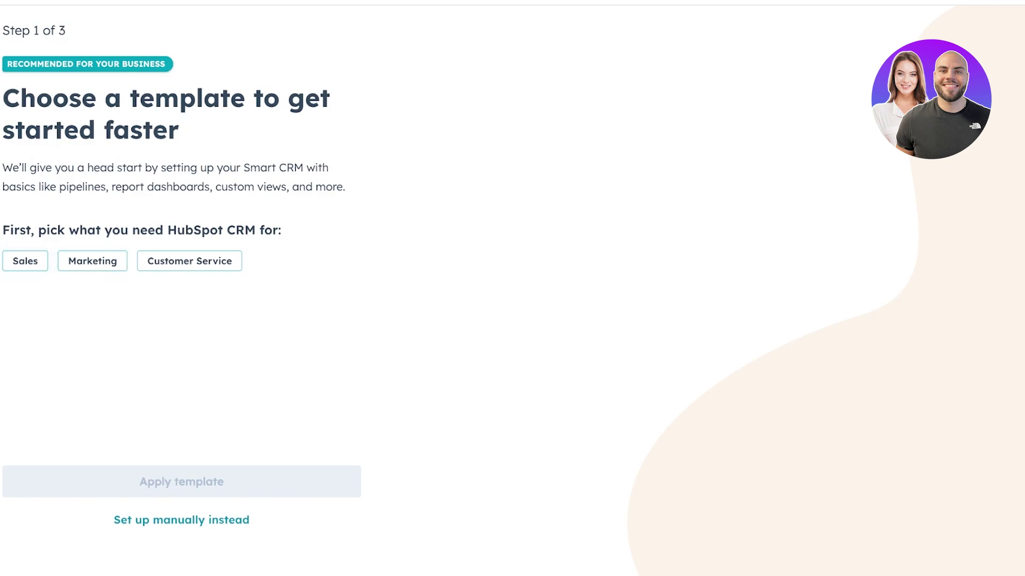
Skip the CRM template and contacts steps, keeping the sample contacts
click(181, 520)
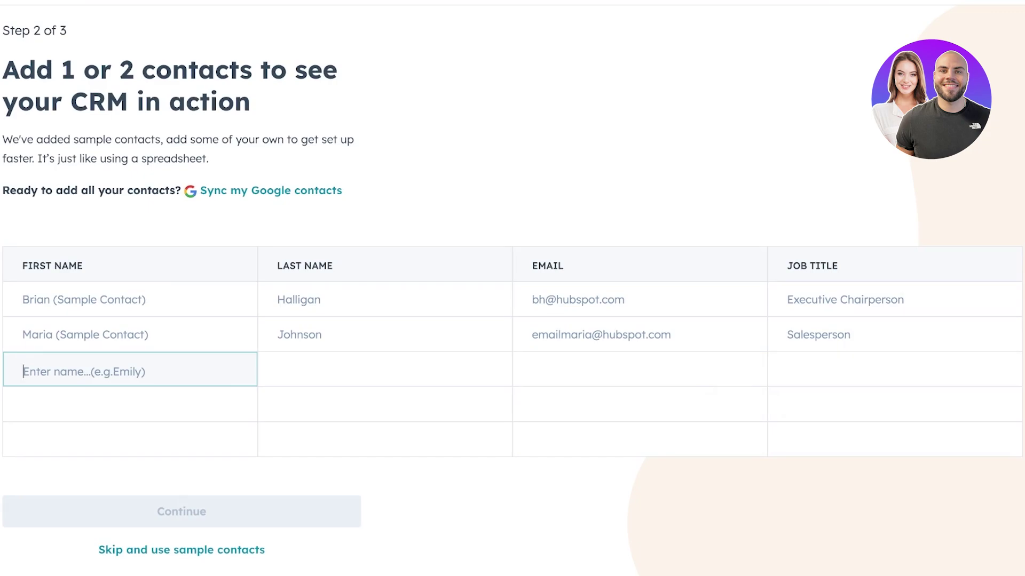
click(181, 550)
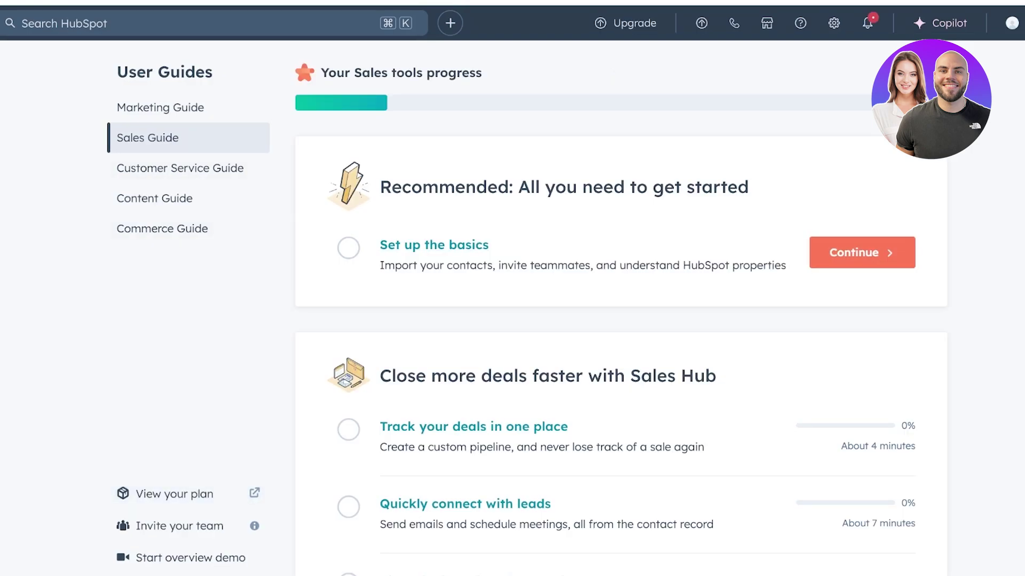
Visit Marketing > Email, dismiss the 'Send your first email' tour, then go to CRM > Contacts
mouse_move(17, 164)
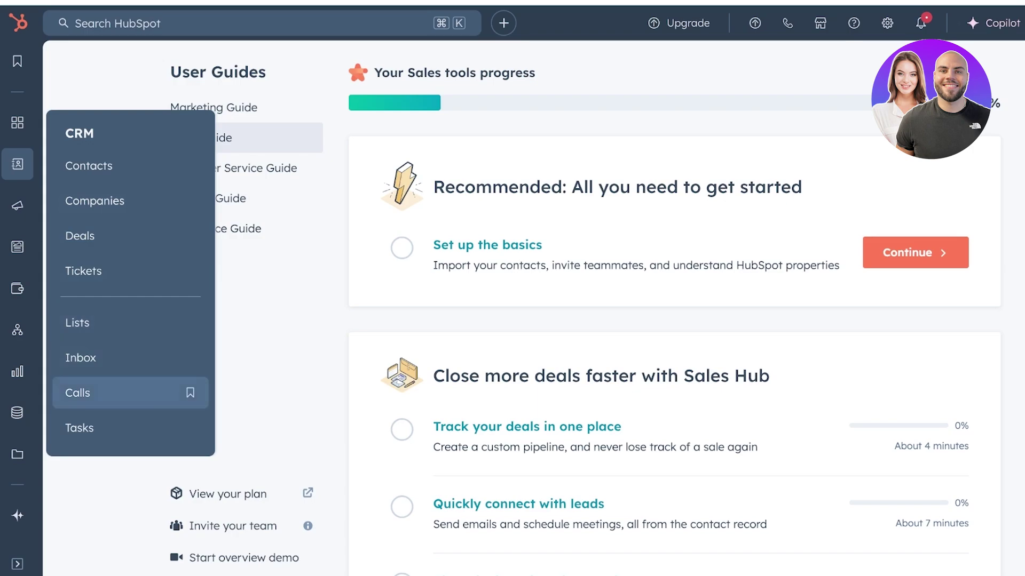
mouse_move(17, 206)
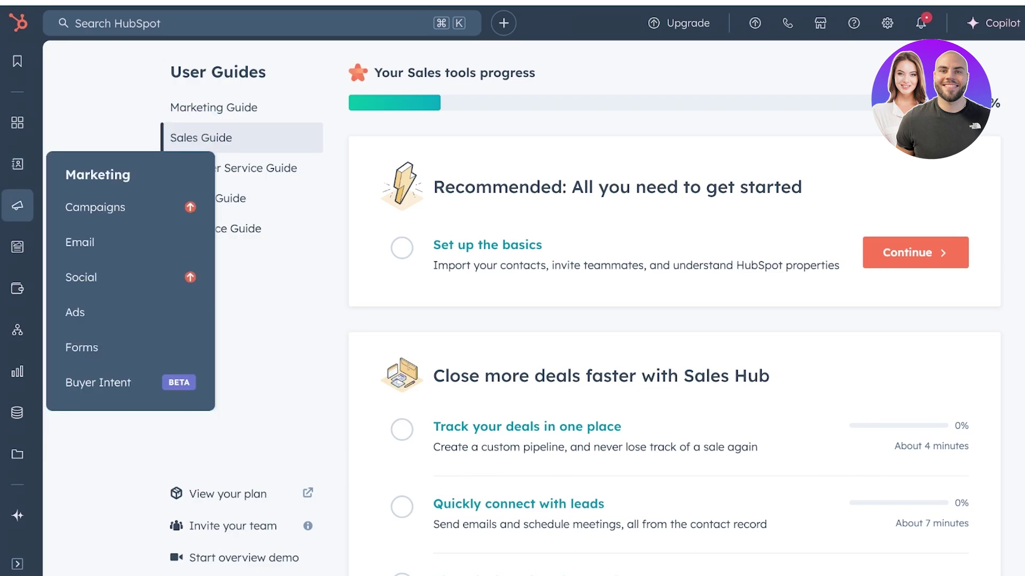
click(80, 242)
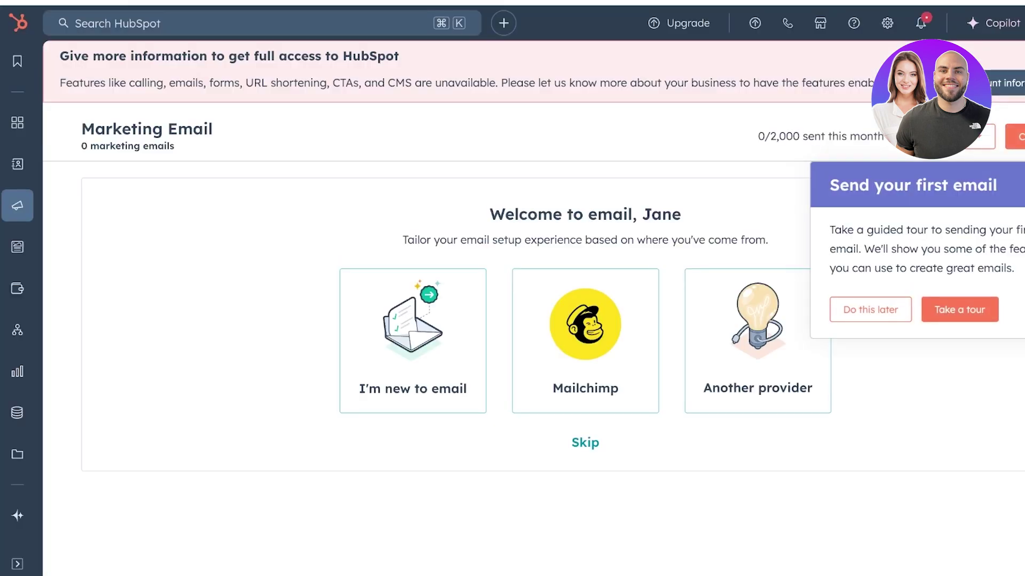
key(Escape)
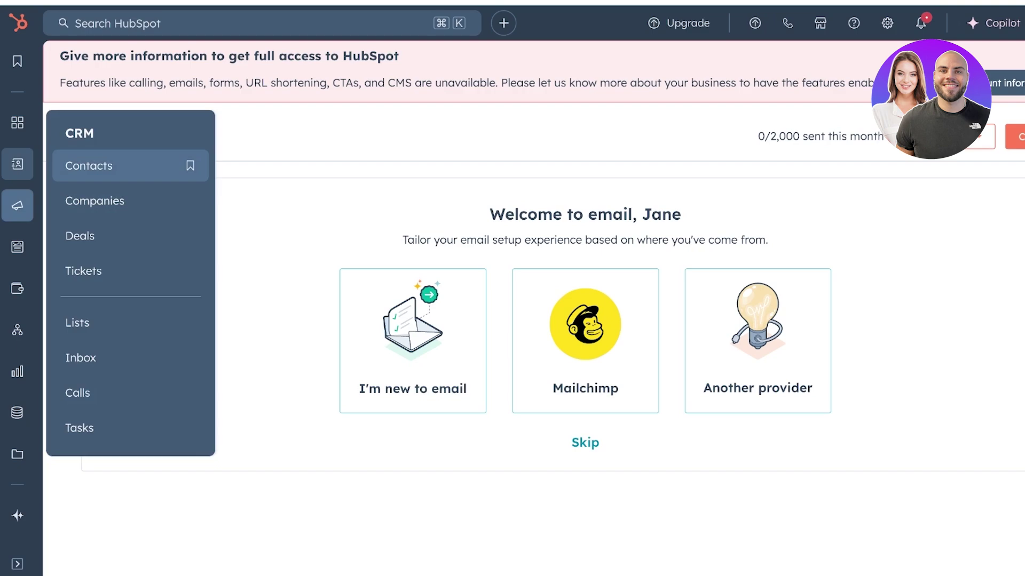
click(88, 165)
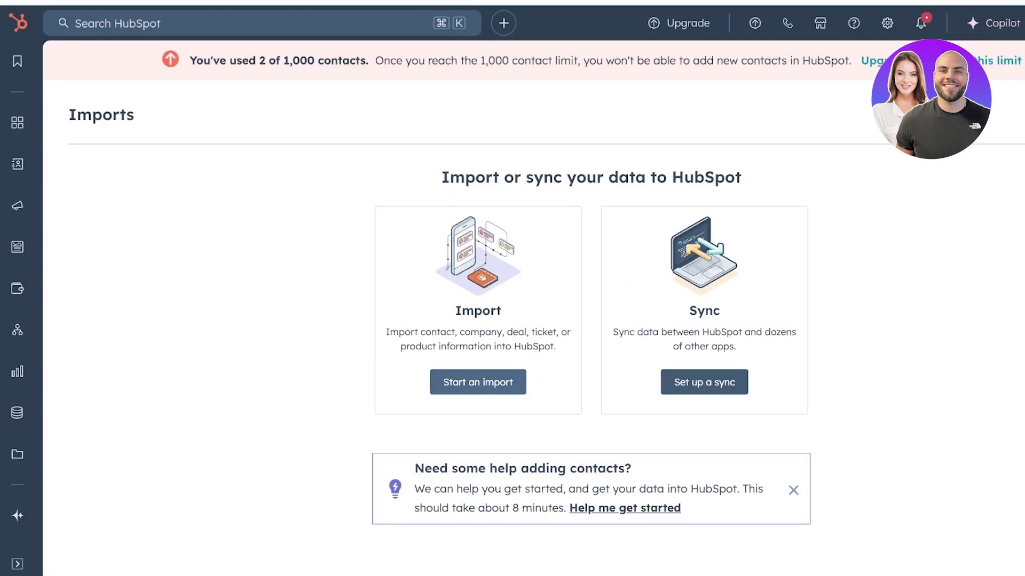
Decline importing existing contacts and choose 'I'll set it up myself' for a blank contact form
click(477, 382)
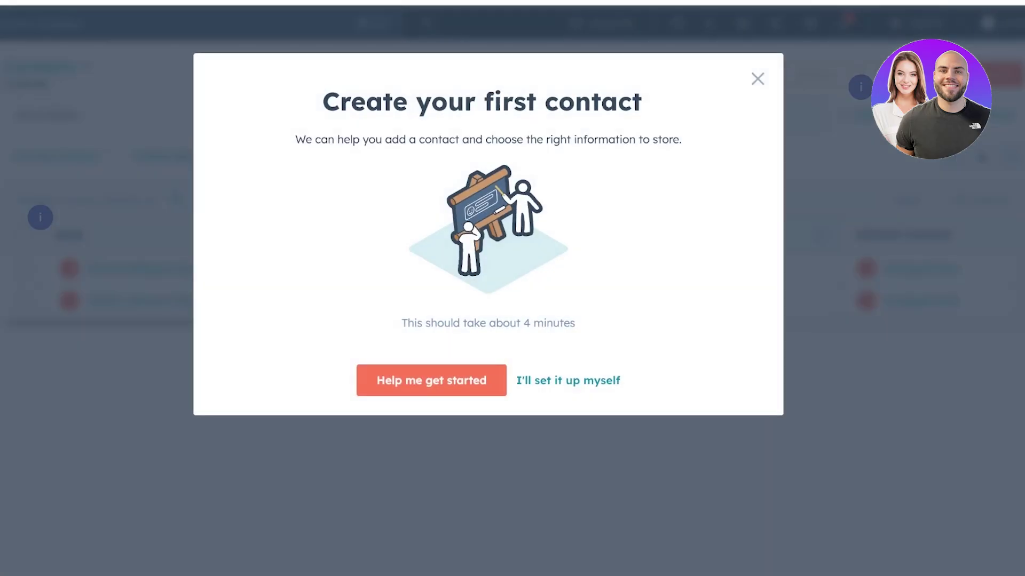
click(568, 381)
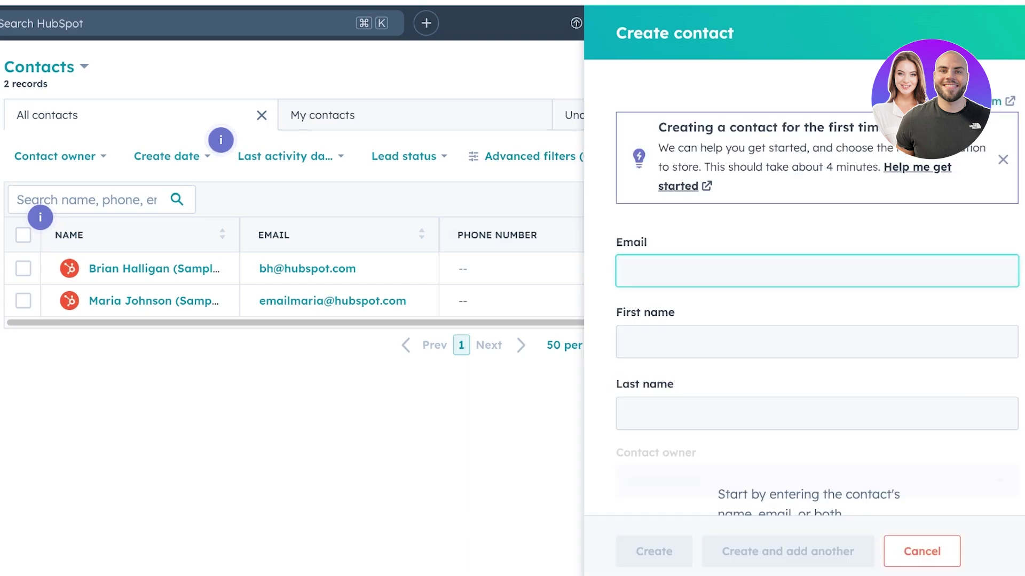
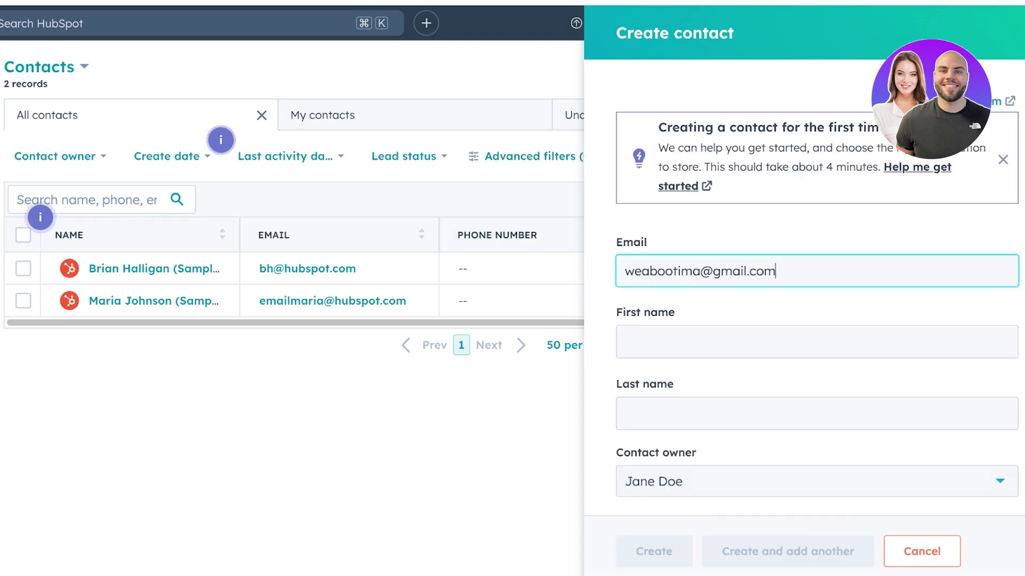
Enter the contact's e-mail address, first name and last name
click(817, 342)
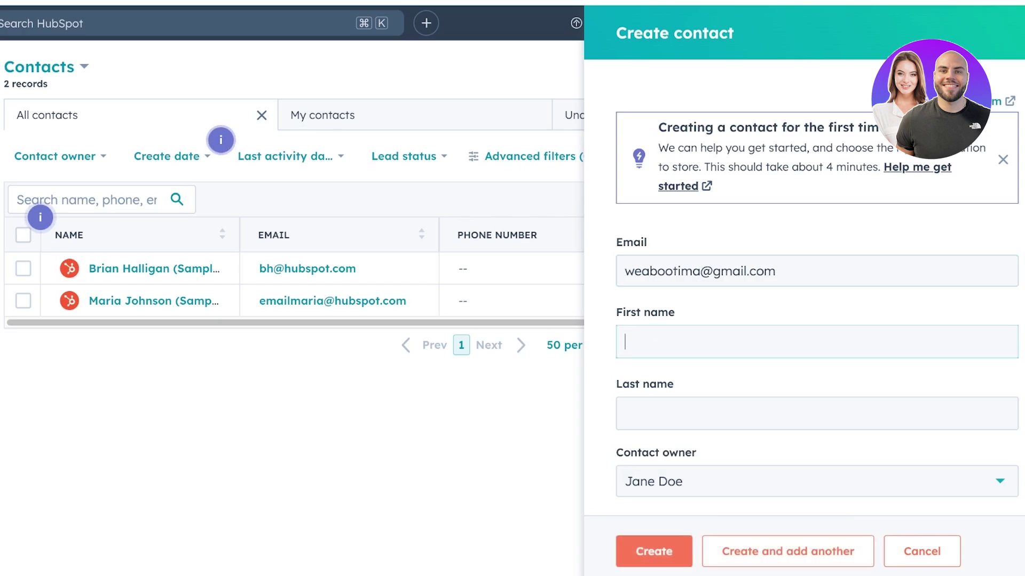
text(Jane)
click(817, 413)
text(Doe)
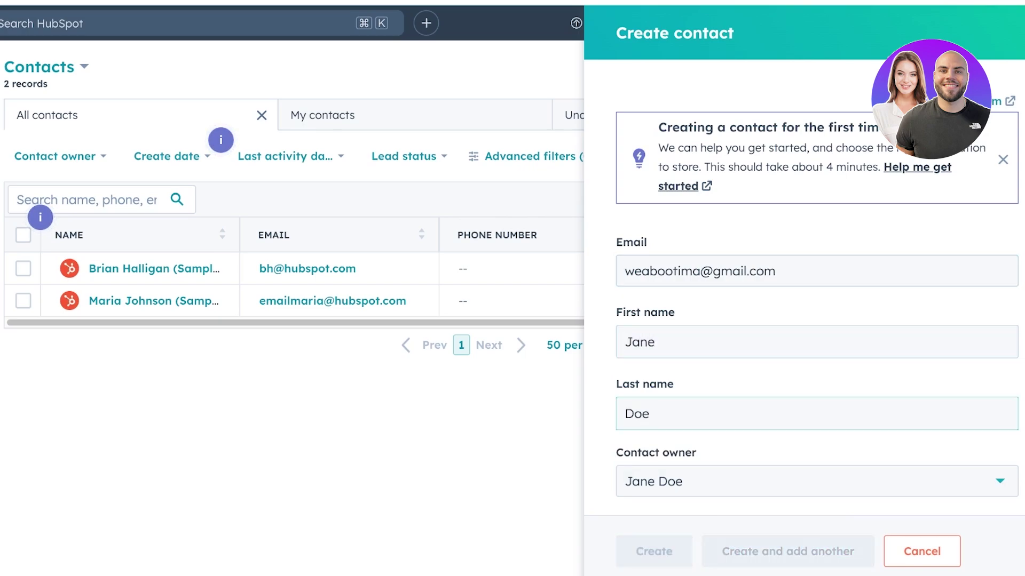
Set the contact's lifecycle stage to Customer
scroll(817, 321, down, 5)
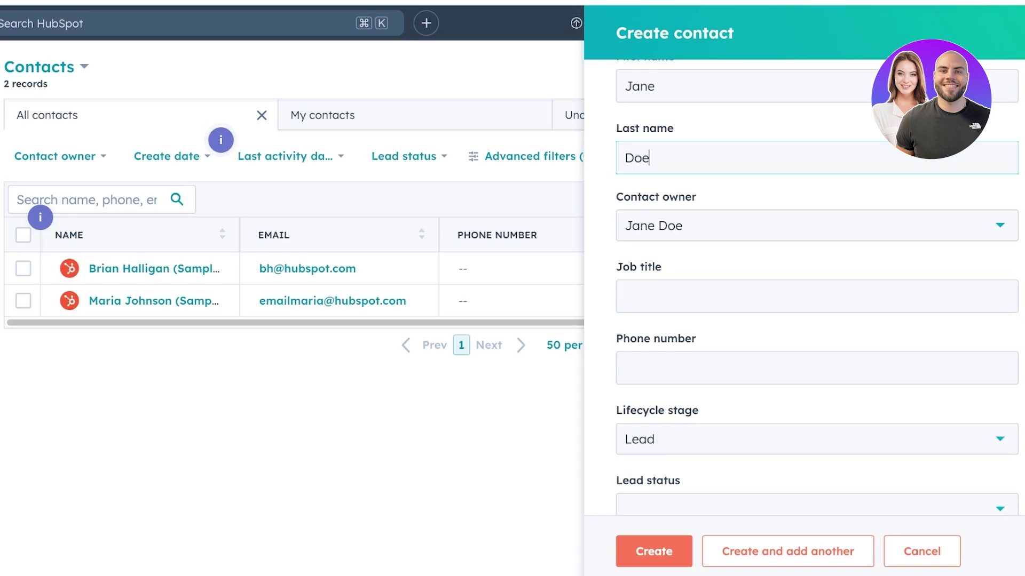
scroll(816, 320, down, 1)
click(816, 398)
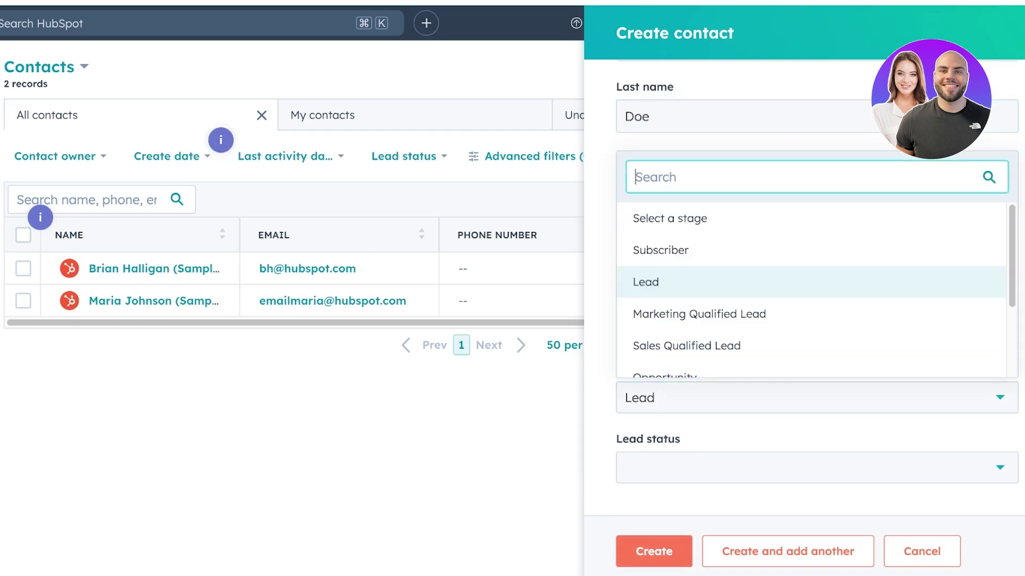
key(Down)
key(Down)
key(Down)
key(Down)
key(Down)
key(Down)
key(Up)
key(Up)
key(Up)
key(Return)
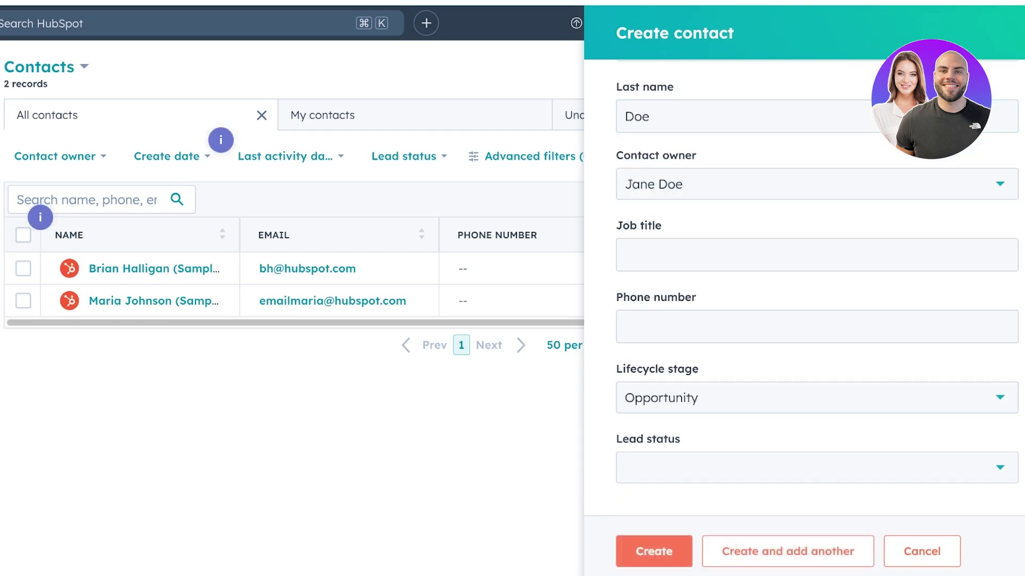
key(Return)
key(Up)
key(Up)
key(Down)
key(Down)
key(Down)
key(Down)
key(Return)
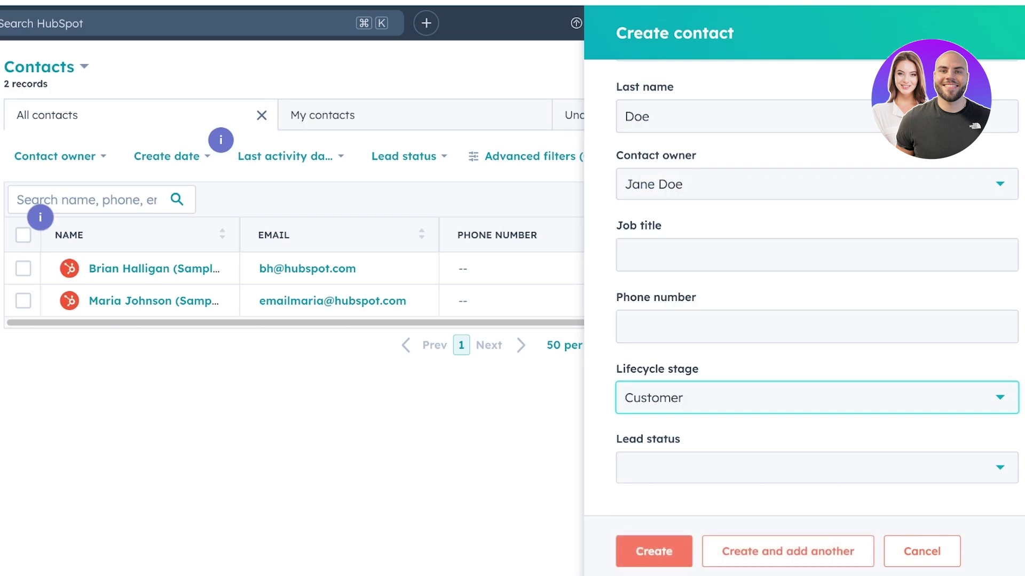
key(Tab)
key(Return)
key(Return)
key(Return)
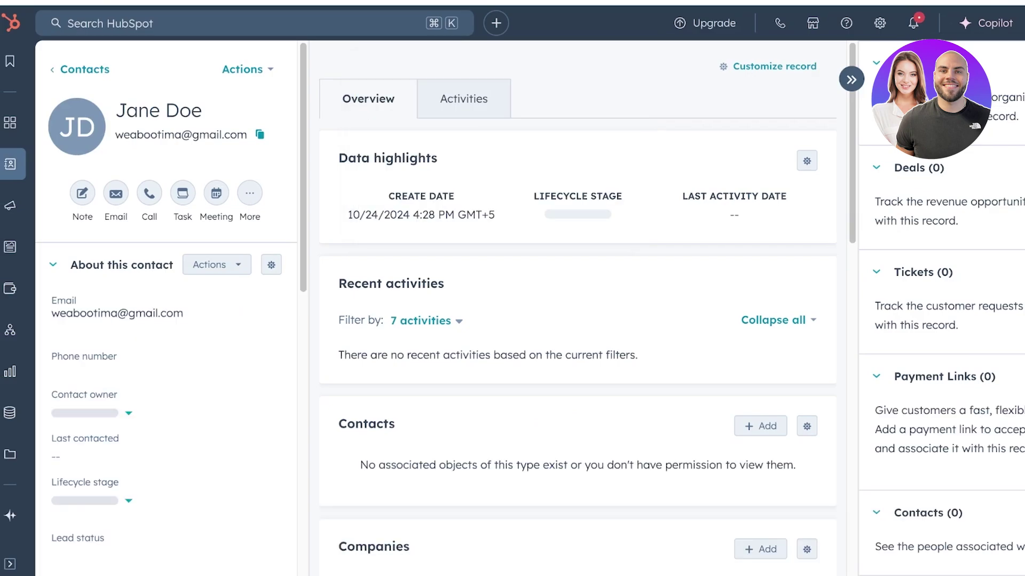
Go to Marketing > Email from the left sidebar
mouse_move(10, 205)
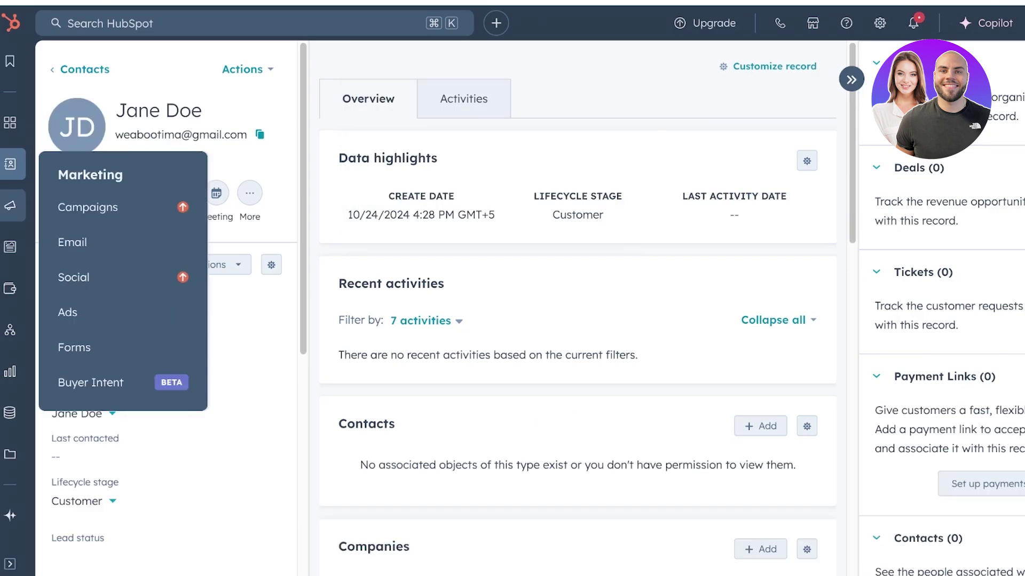
click(72, 242)
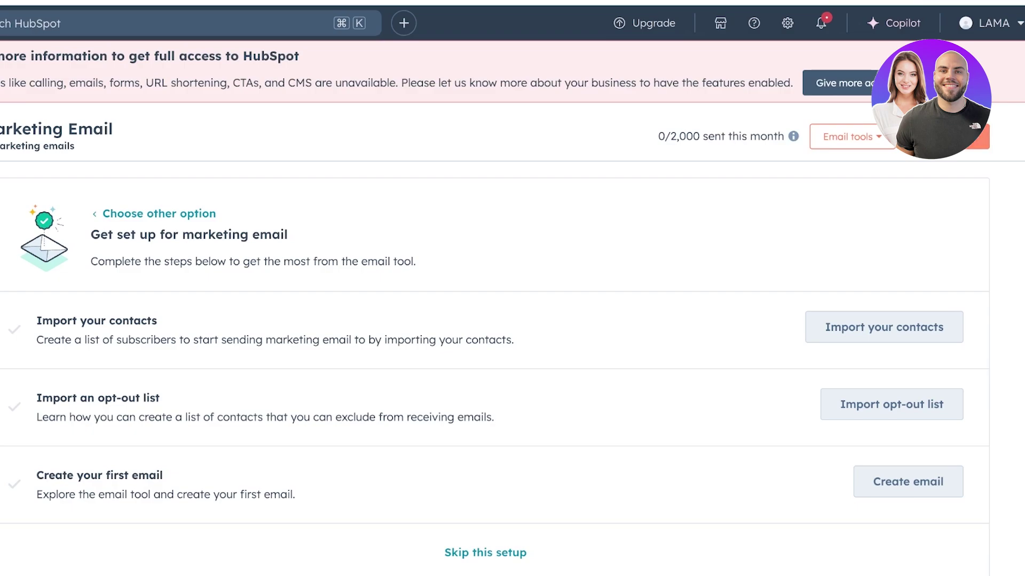
Create a new email and select the Regular email type
click(908, 481)
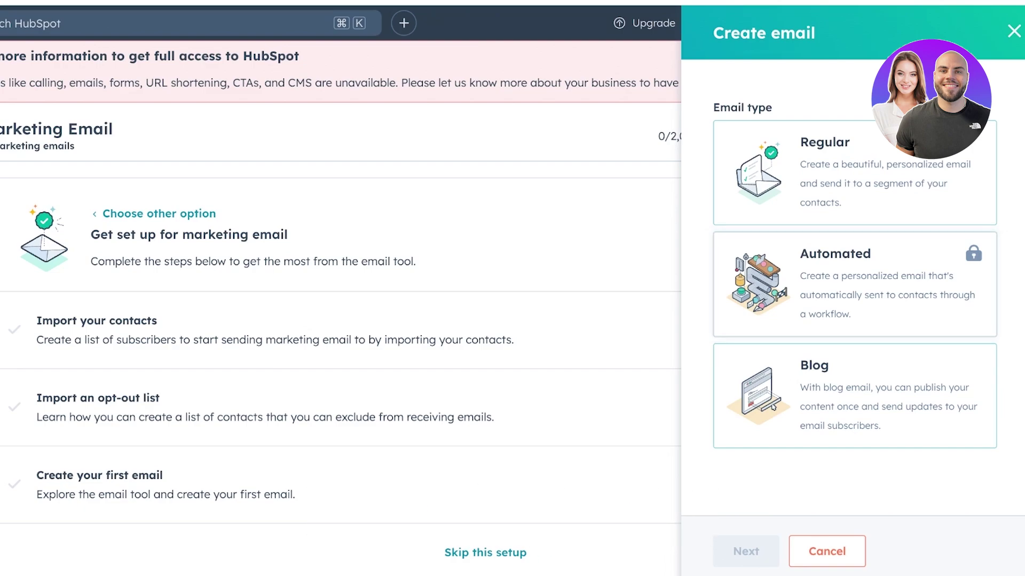
click(832, 176)
Continue to the template gallery and close the guided tour with 'Yes, close'
click(746, 551)
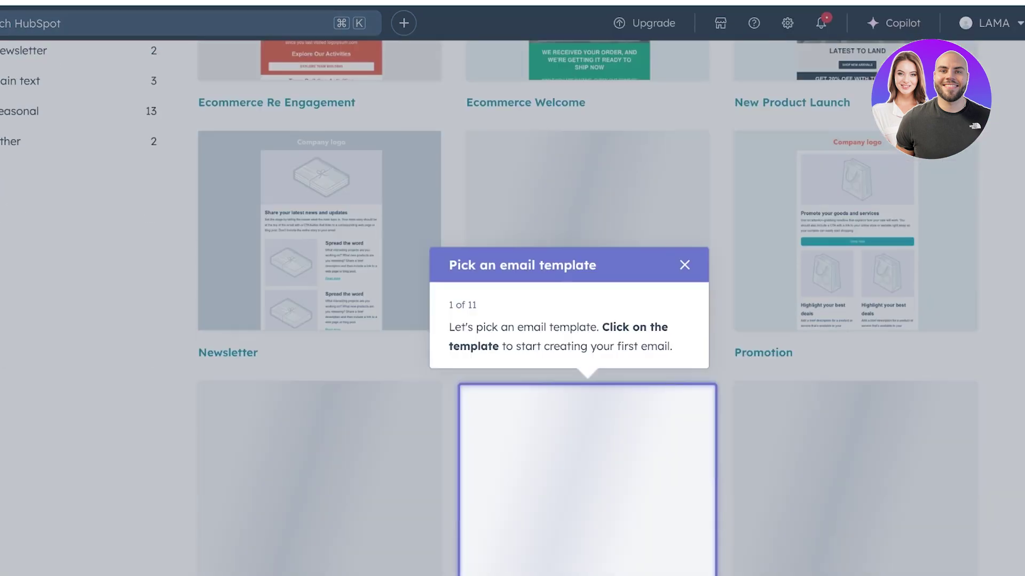
key(Escape)
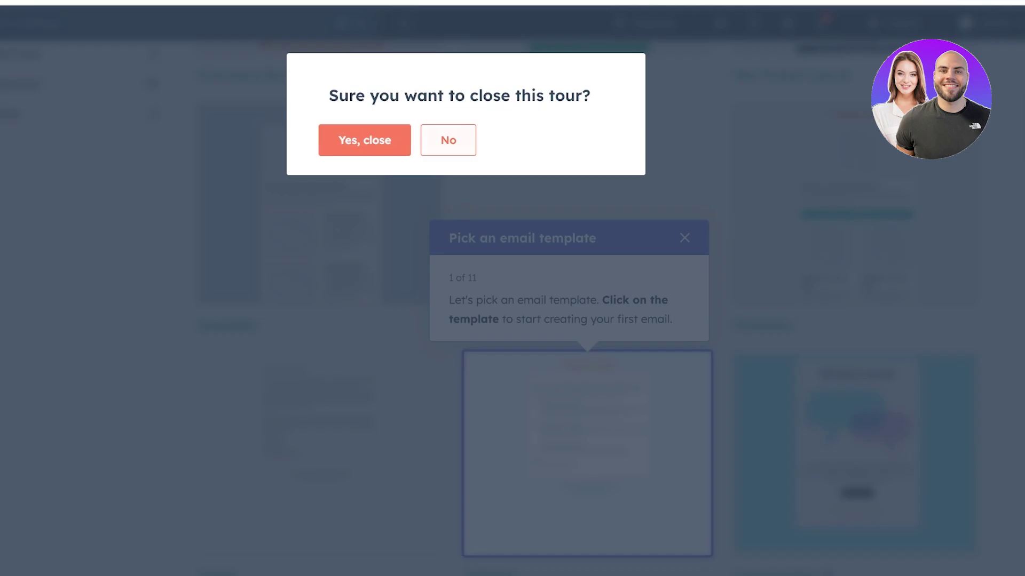
key(Return)
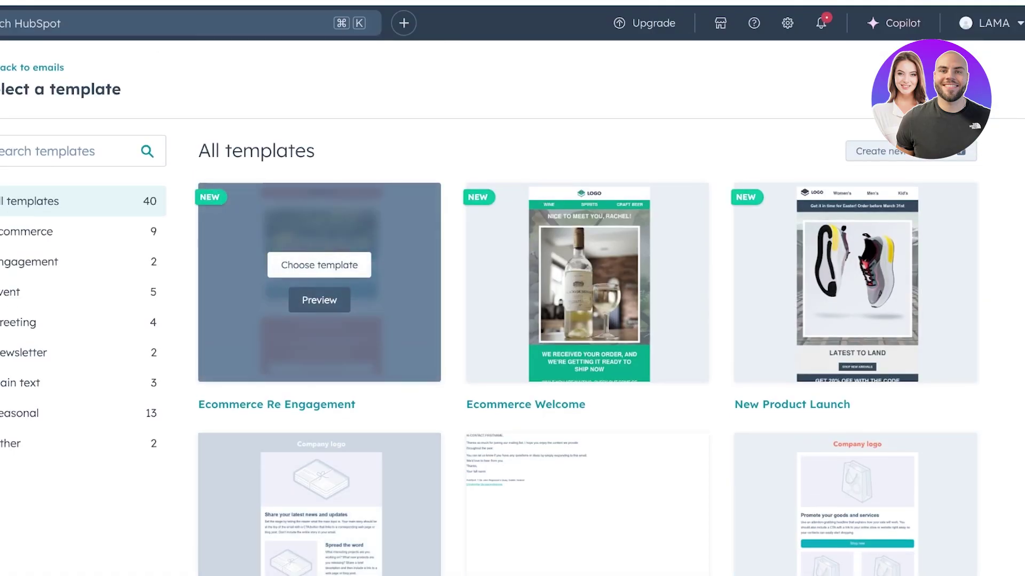
Scroll through the 40 email templates in the gallery
scroll(587, 283, down, 15)
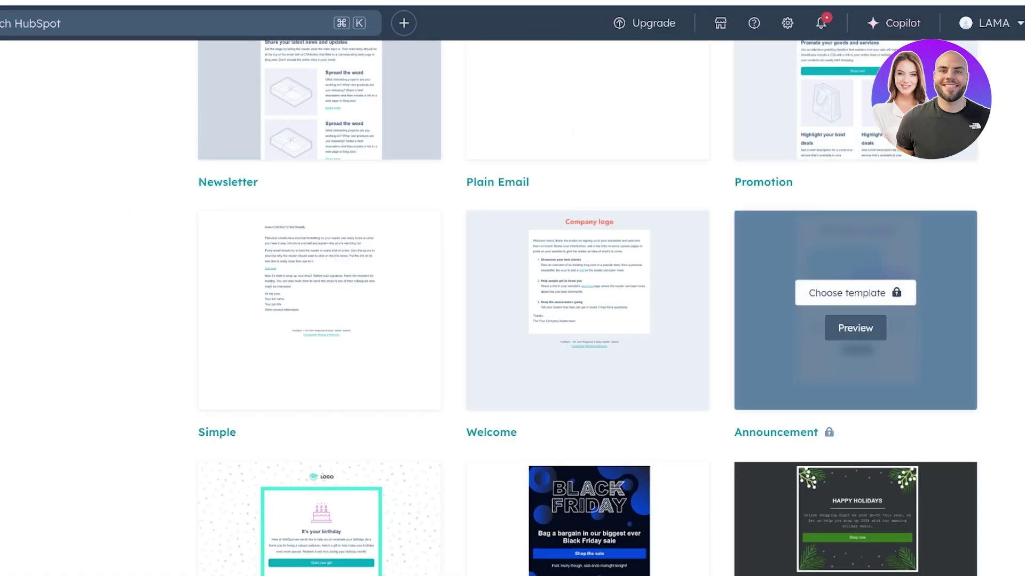
scroll(587, 240, down, 20)
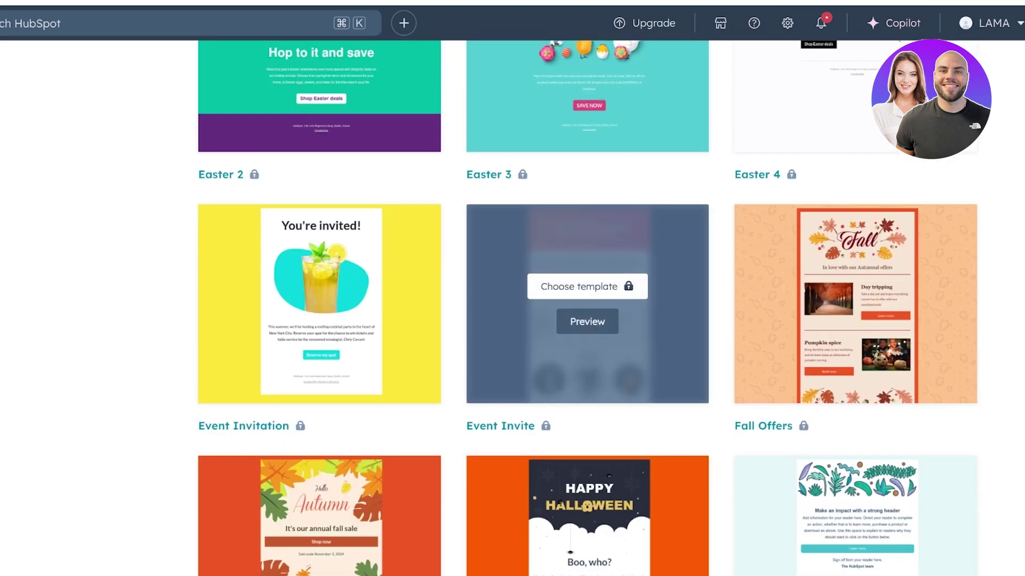
scroll(320, 353, up, 20)
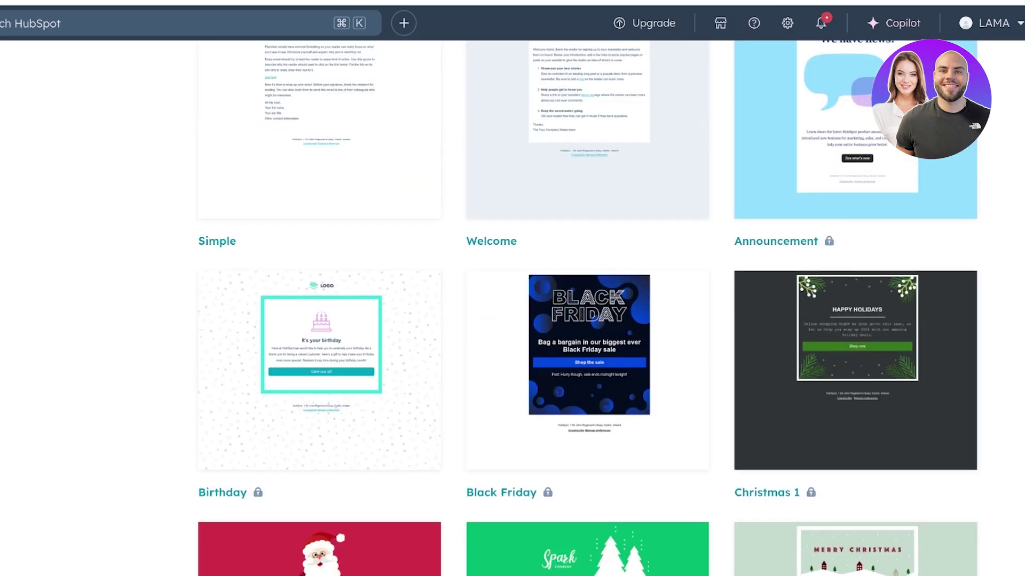
scroll(854, 374, up, 3)
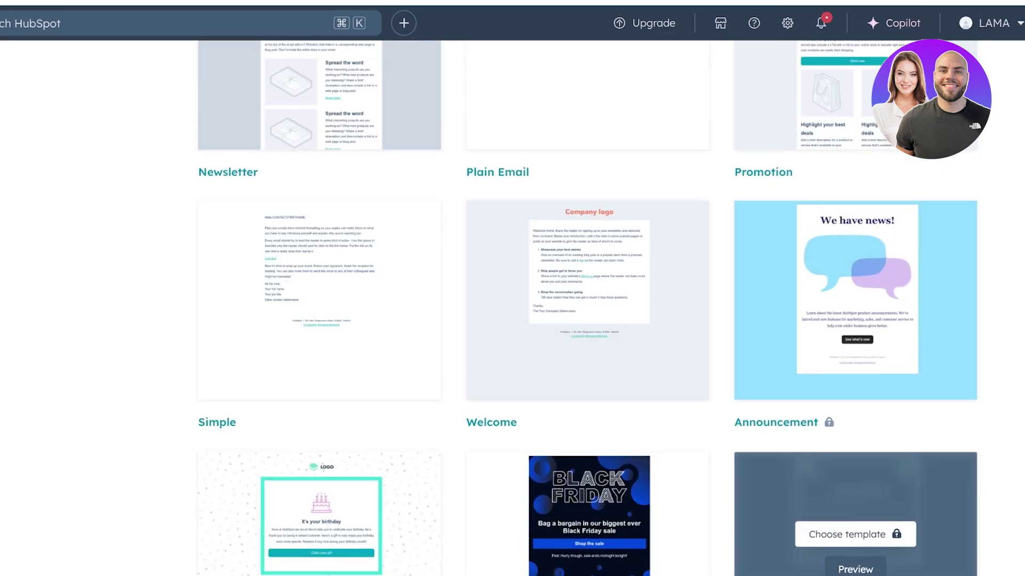
scroll(321, 400, up, 3)
scroll(587, 400, down, 3)
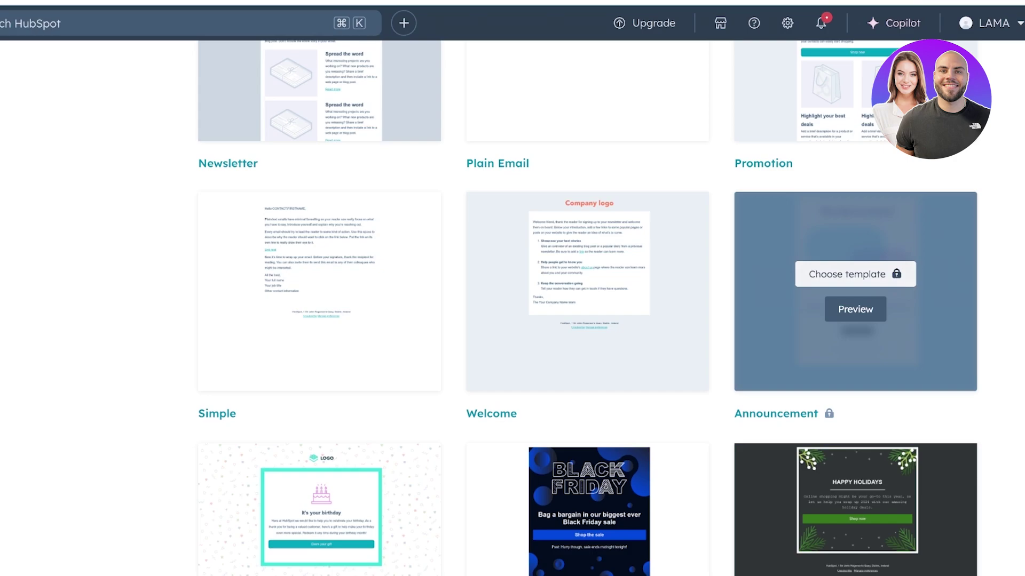
scroll(854, 294, up, 7)
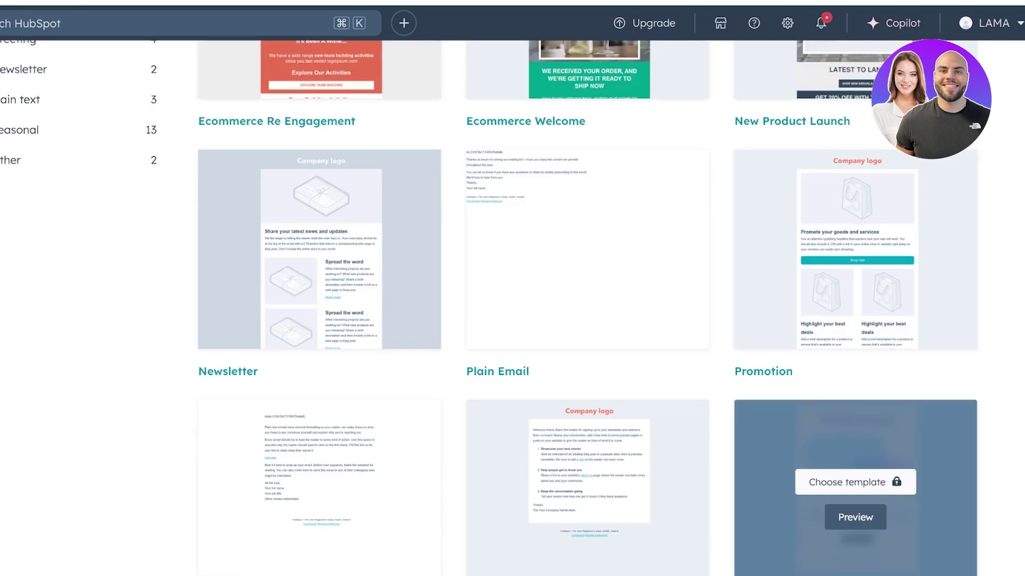
scroll(587, 214, up, 3)
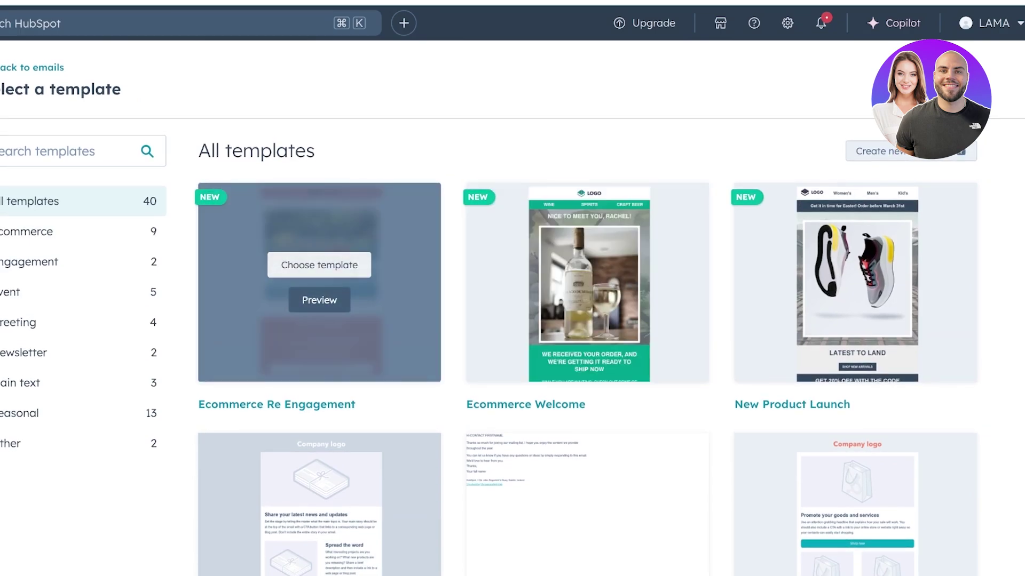
click(319, 264)
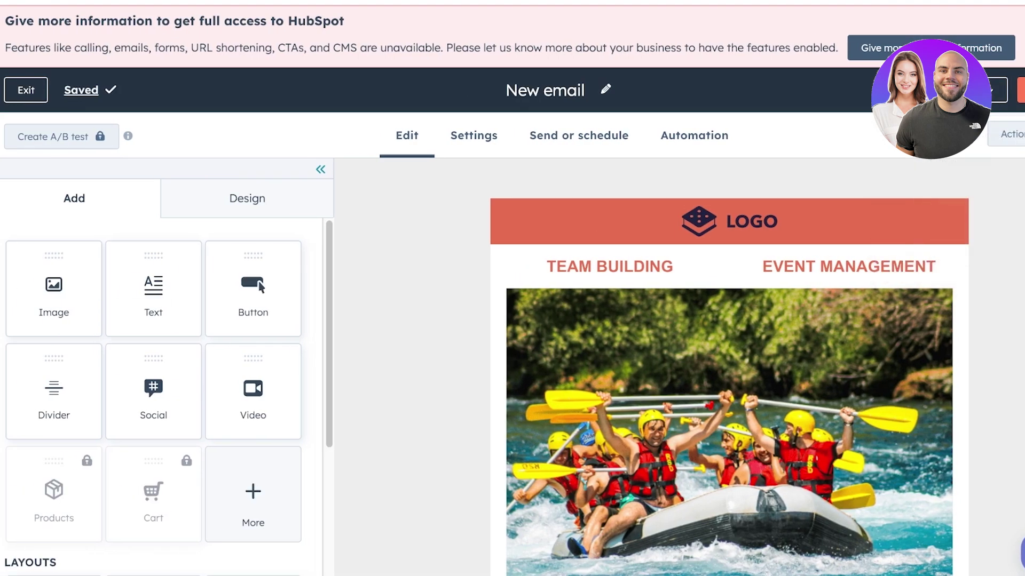
scroll(843, 245, down, 15)
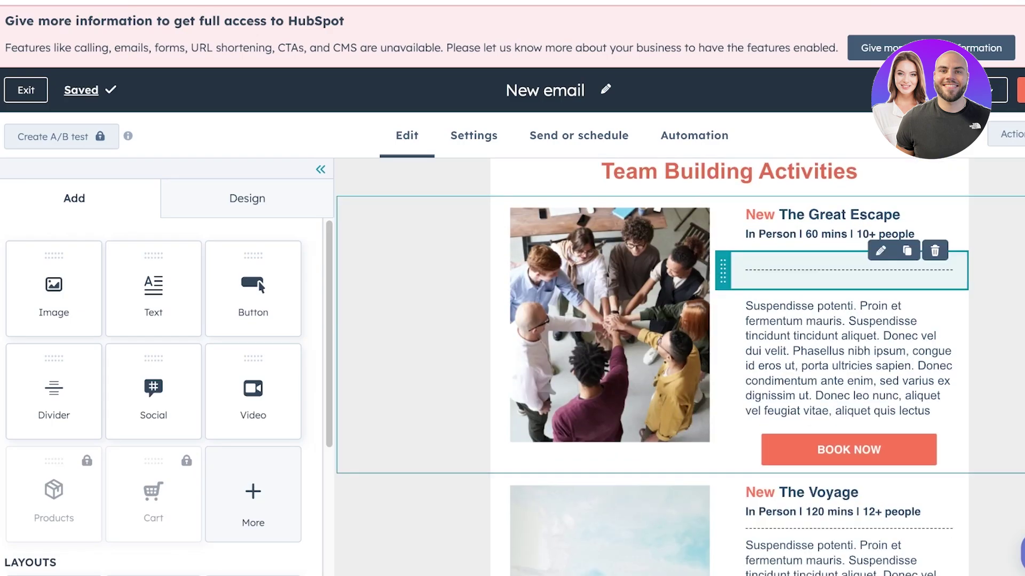
scroll(729, 320, up, 15)
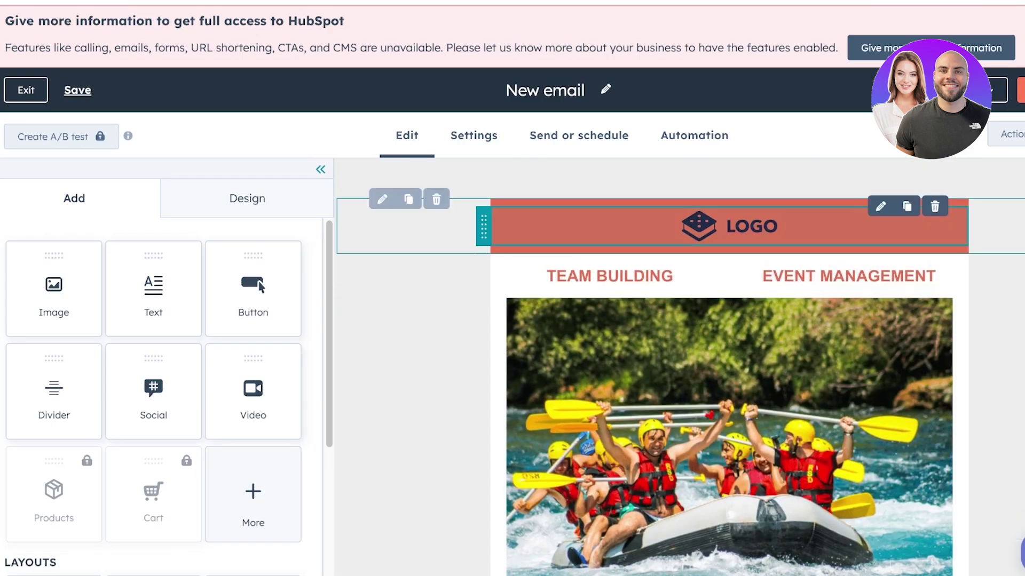
click(729, 221)
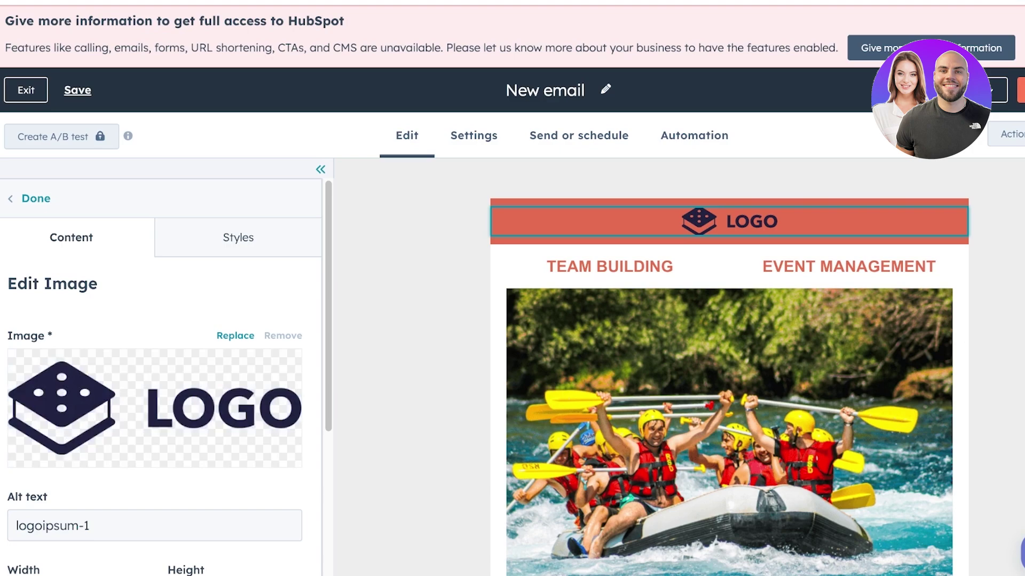
scroll(155, 408, down, 3)
scroll(155, 409, up, 3)
scroll(729, 374, down, 1)
scroll(154, 408, down, 3)
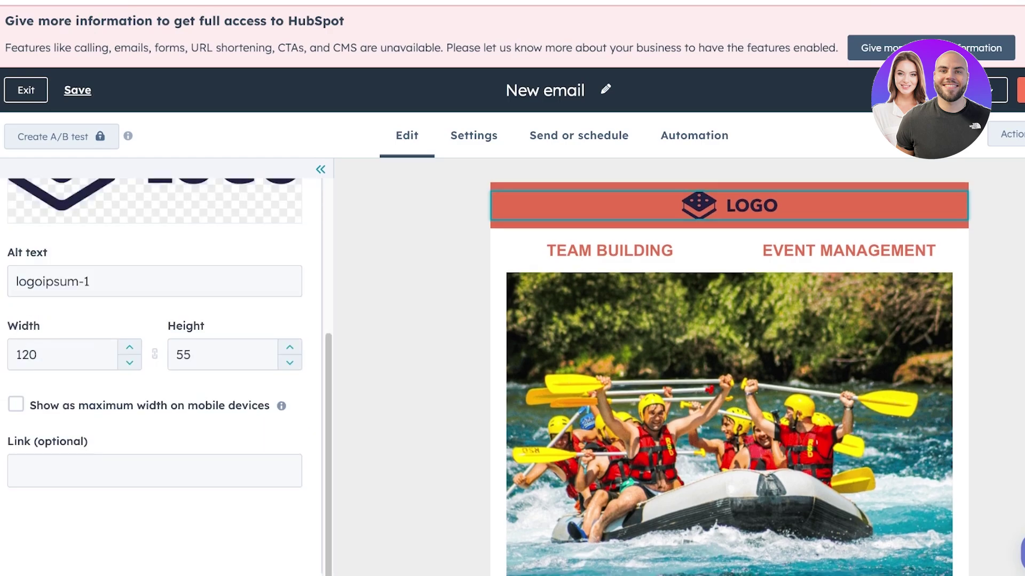
scroll(155, 408, up, 3)
click(236, 335)
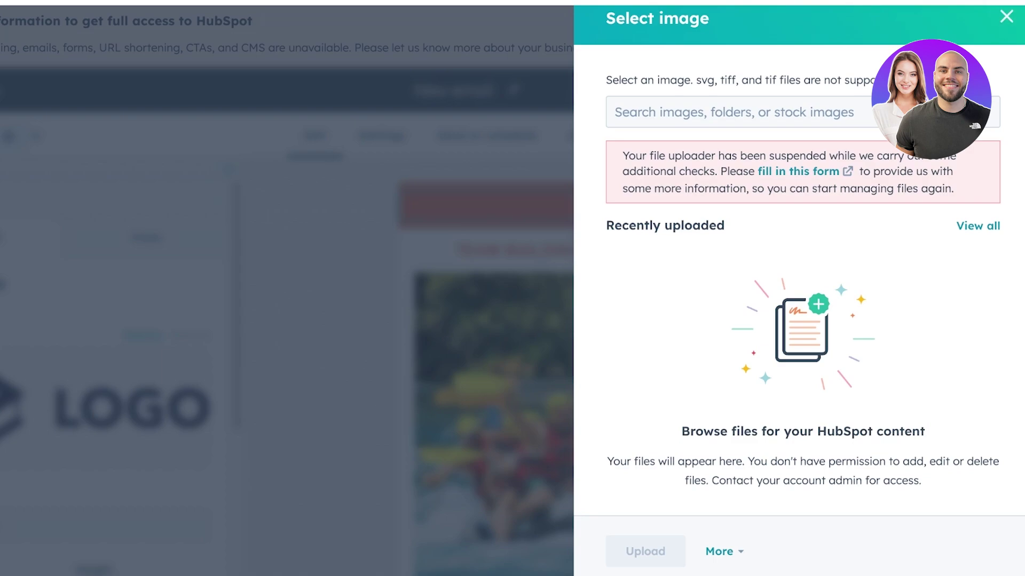
click(1006, 16)
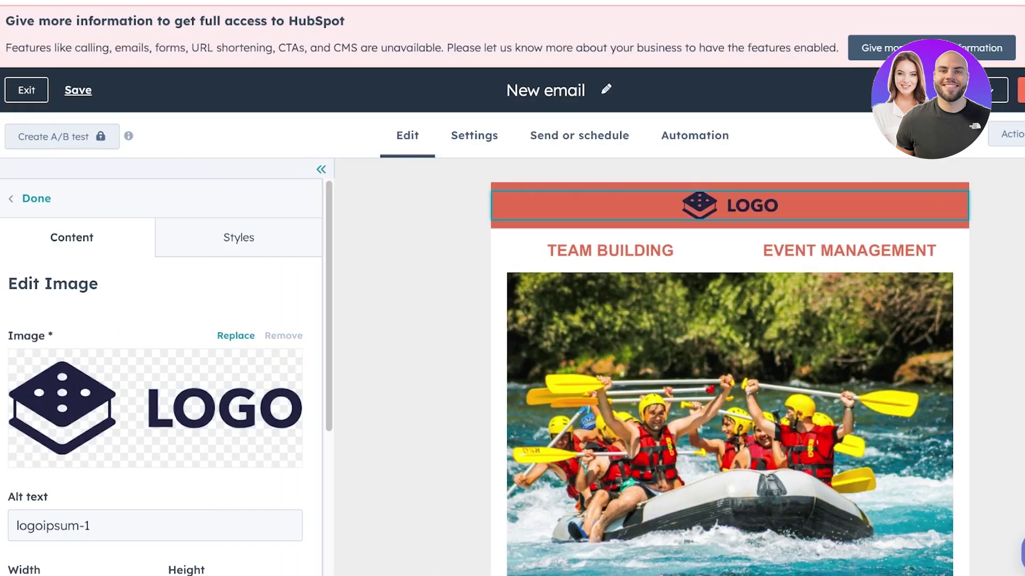
click(239, 237)
click(36, 198)
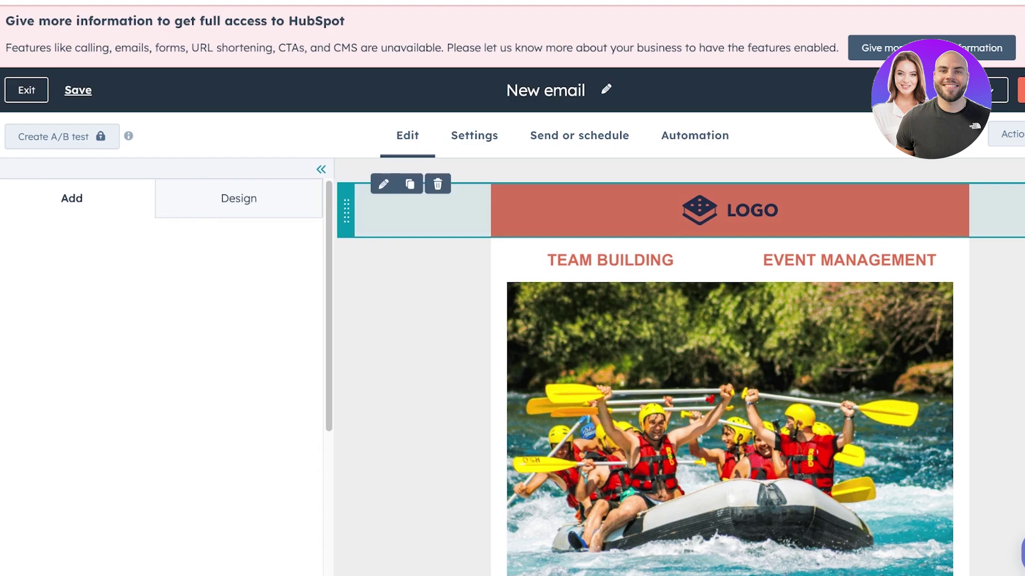
Remove the logo header section from the email
click(730, 210)
key(Escape)
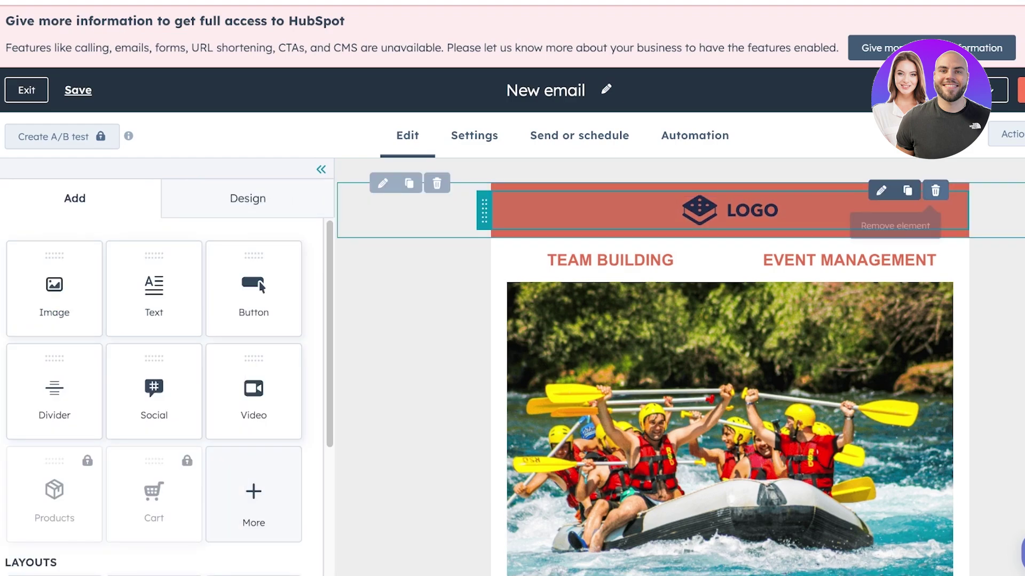
click(935, 190)
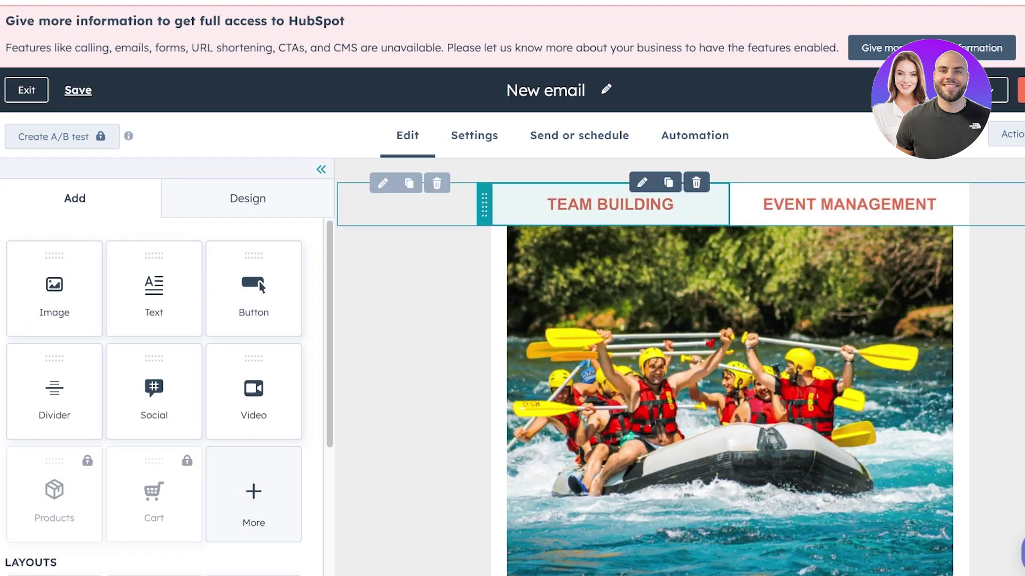
Rename the TEAM BUILDING and EVENT MANAGEMENT headings to 'Makeup' and 'Style', then delete the rafting photo
click(567, 205)
key(ctrl+a)
text(A)
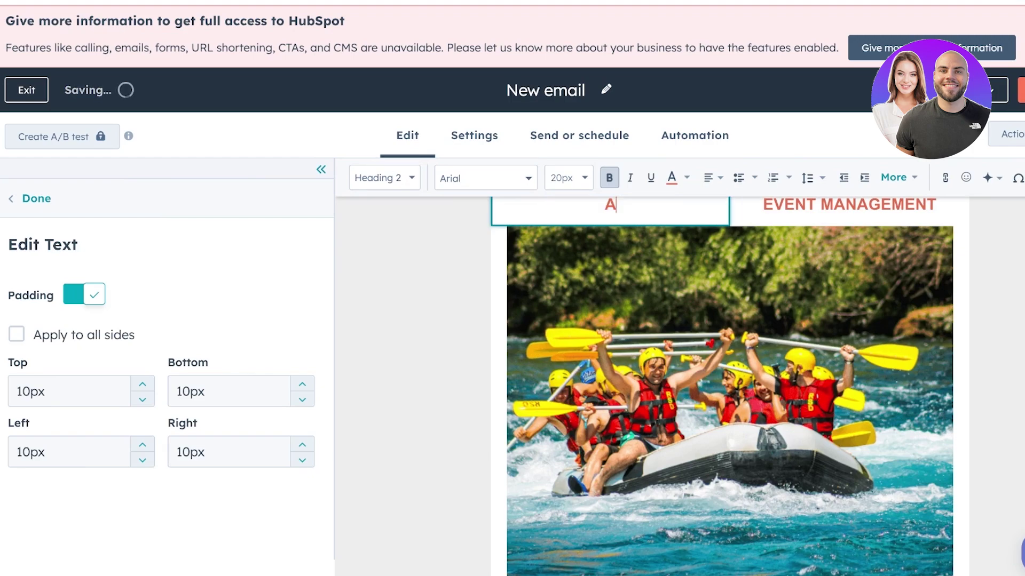
key(BackSpace)
text(Makeup)
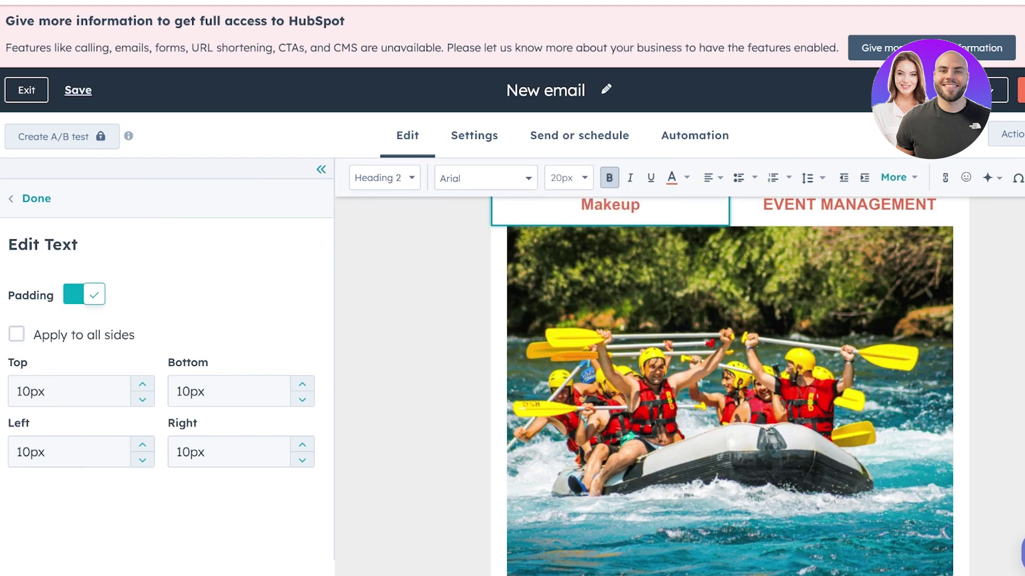
click(848, 205)
key(ctrl+a)
text(Styl)
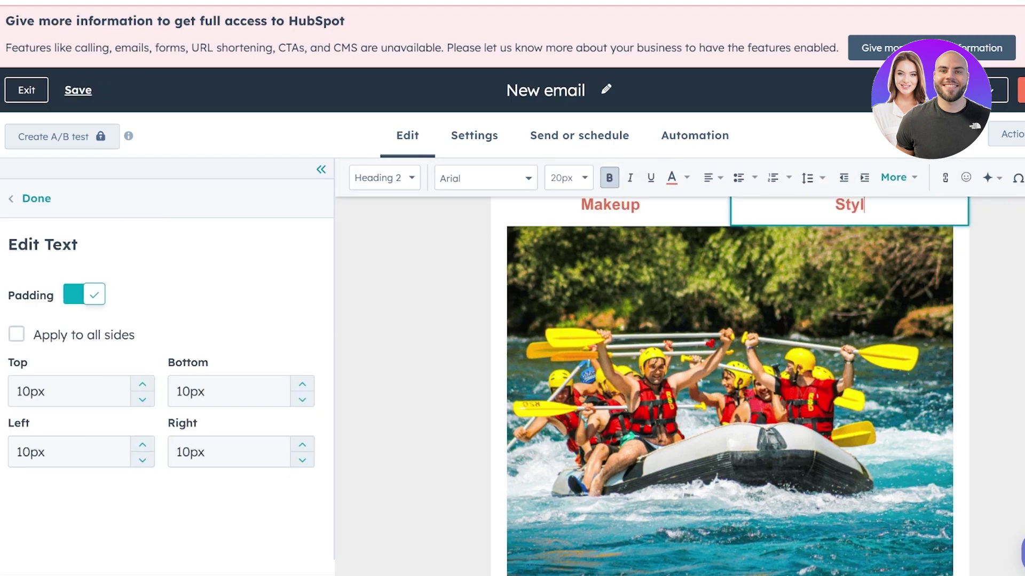
text(e)
key(Escape)
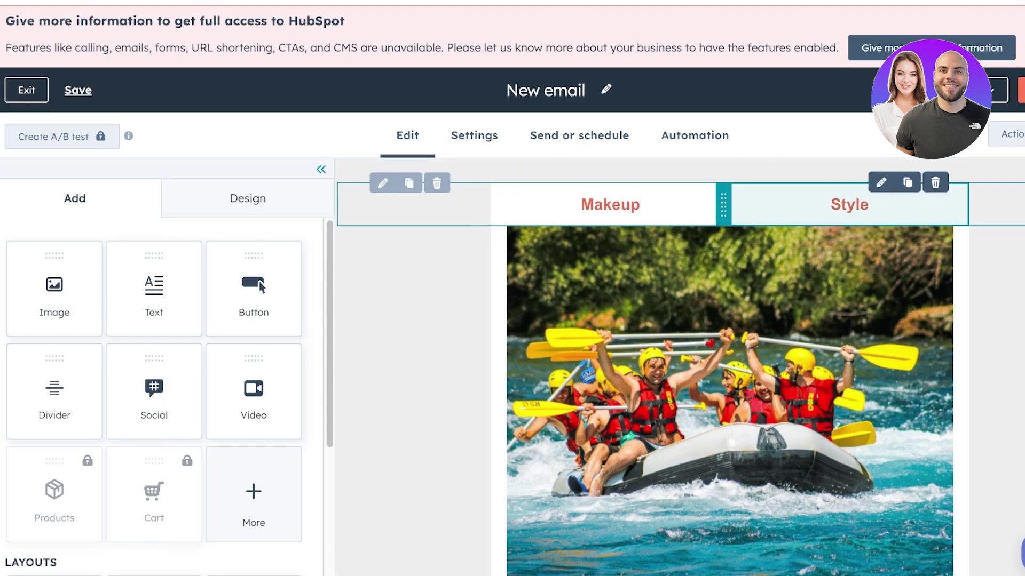
click(936, 227)
Replace the 15% discount sentence under the headings with the line 'DECEMBER NEWSLETTER'
double_click(879, 247)
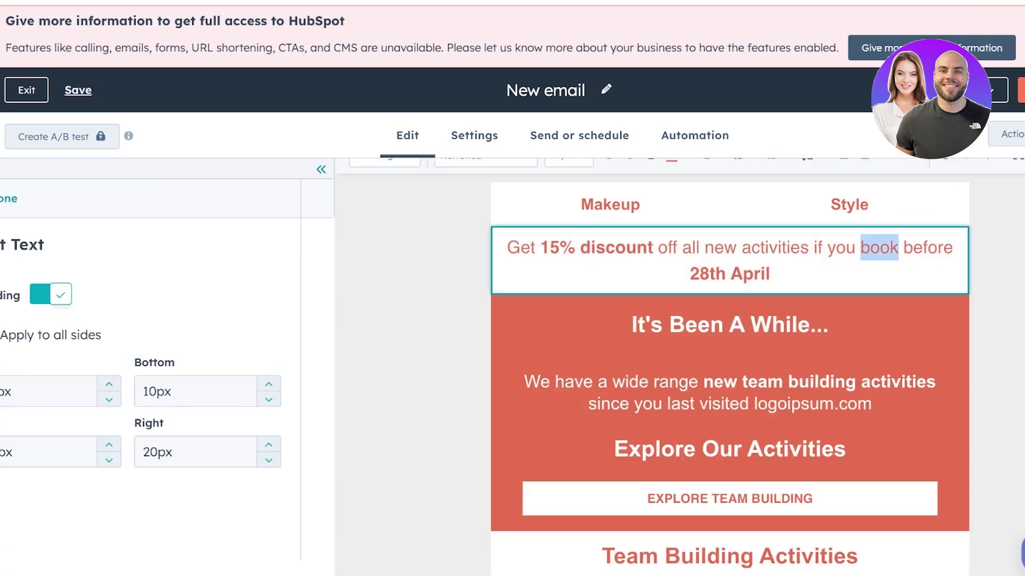
click(800, 247)
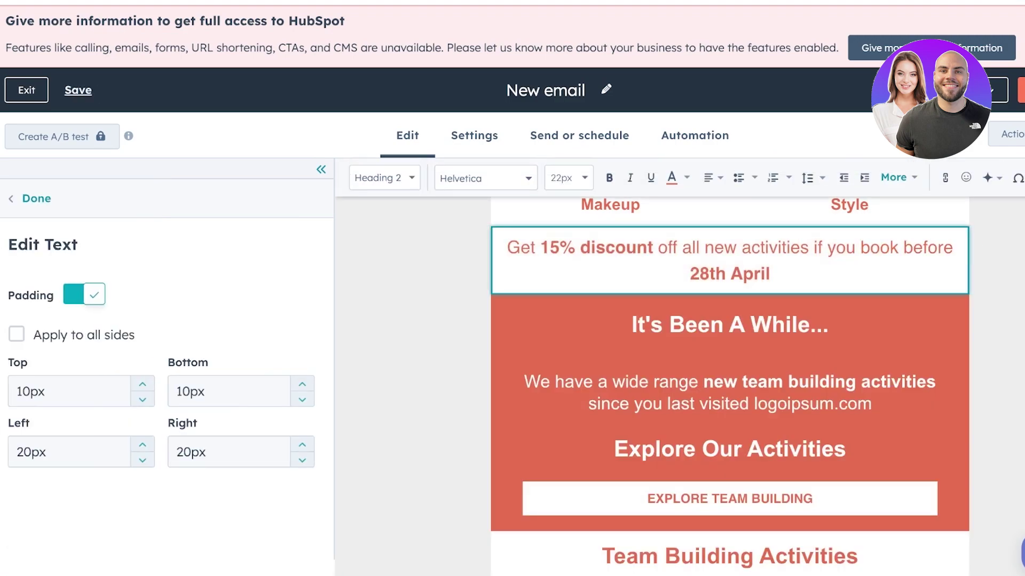
drag(658, 248, 770, 274)
text(on)
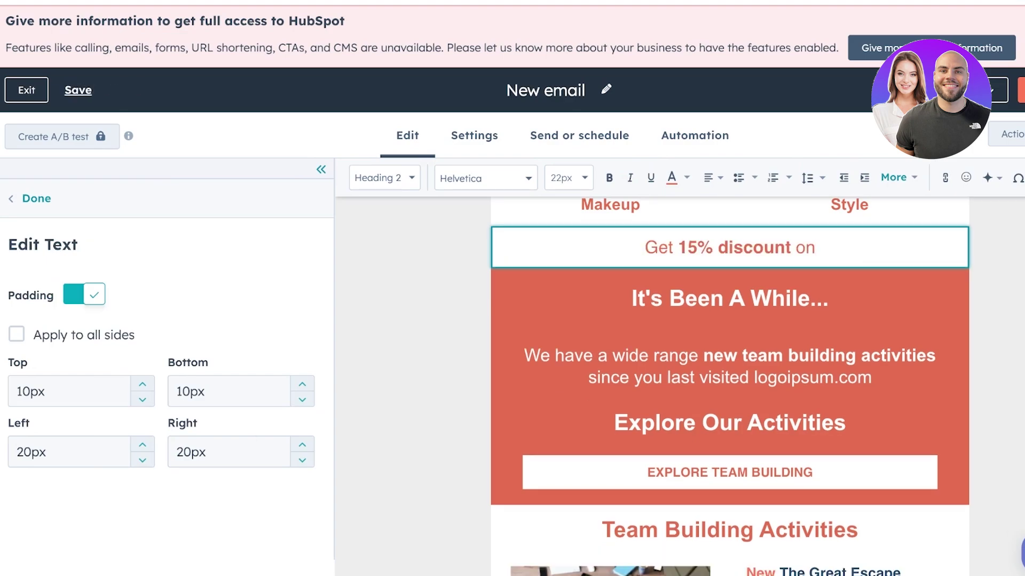
text( our lastest c)
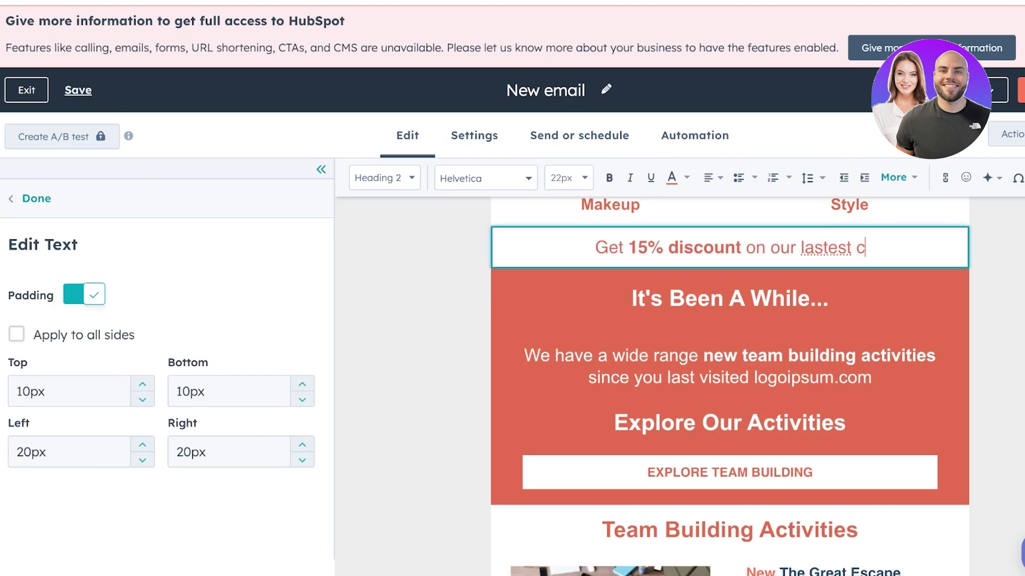
text(ollection for De)
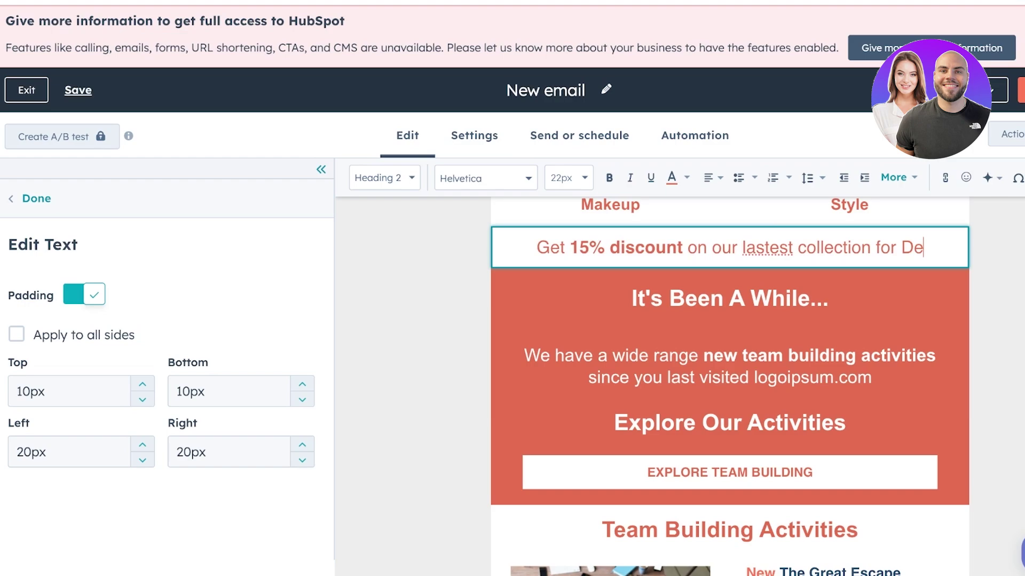
text(ce)
click(729, 321)
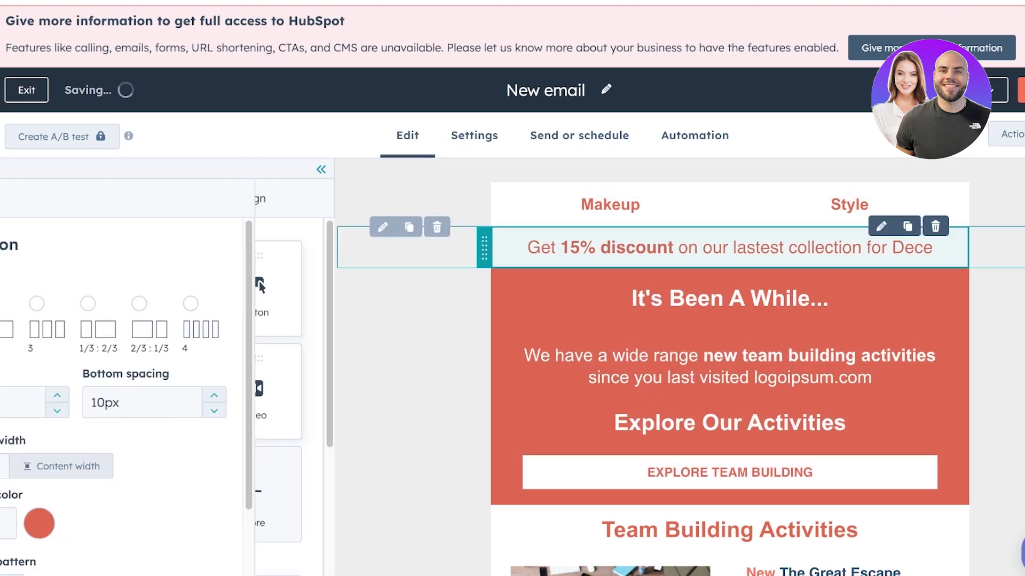
triple_click(824, 247)
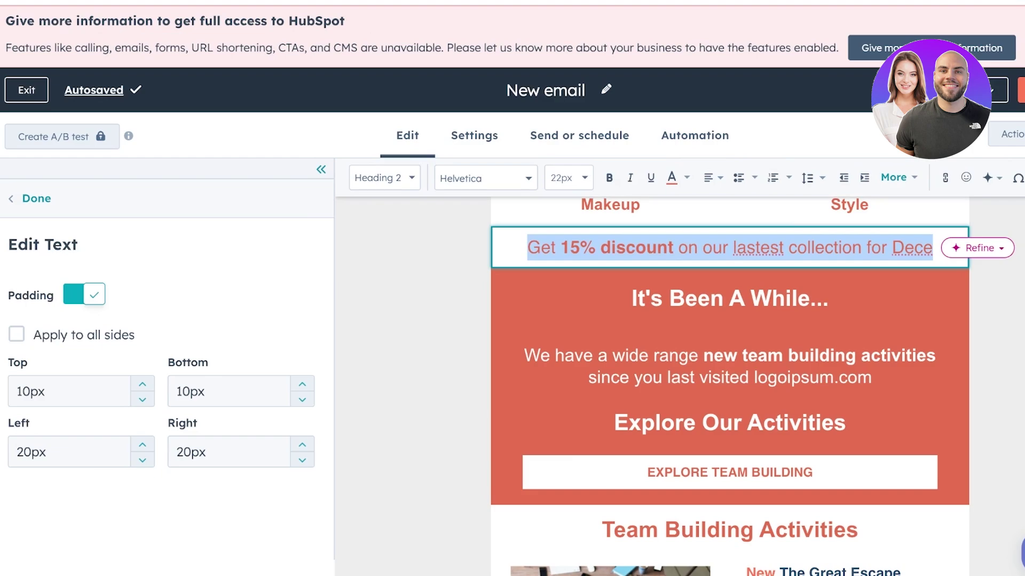
text(DECEMBER )
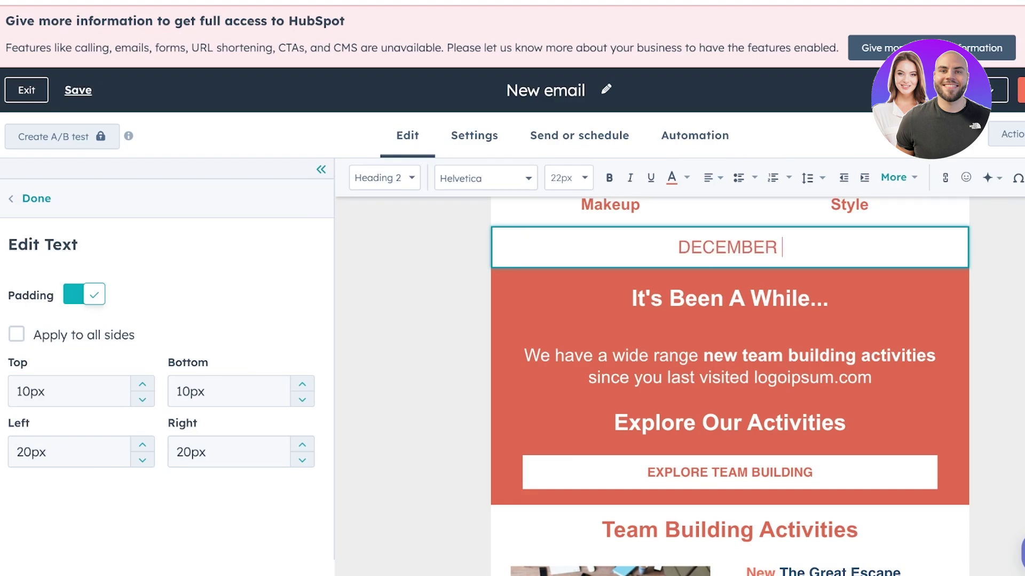
text(NEWSLETTER)
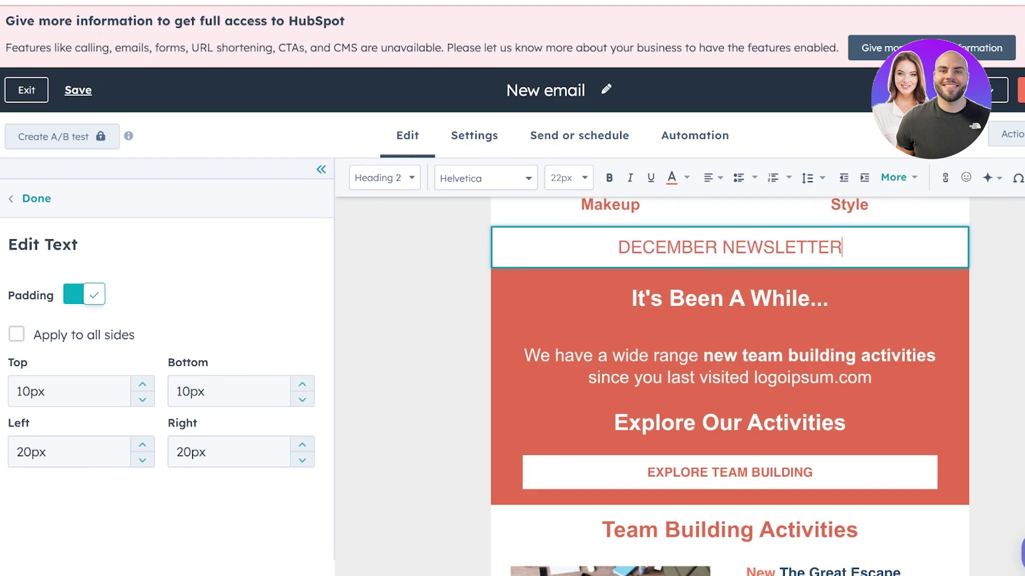
key(Escape)
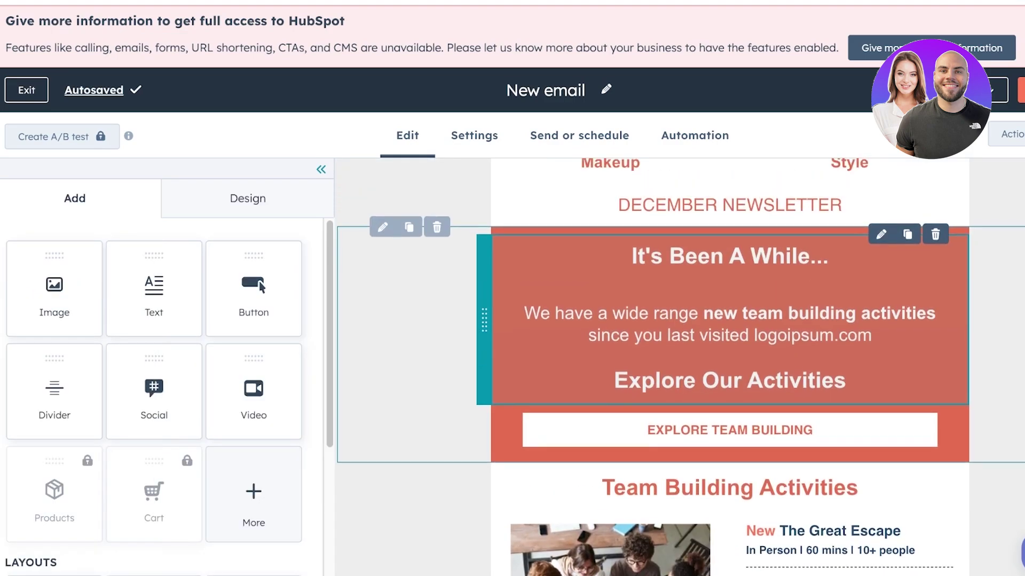
Delete both activity sections, The Great Escape and The Voyage, under Team Building Activities
scroll(681, 368, down, 10)
scroll(680, 368, up, 10)
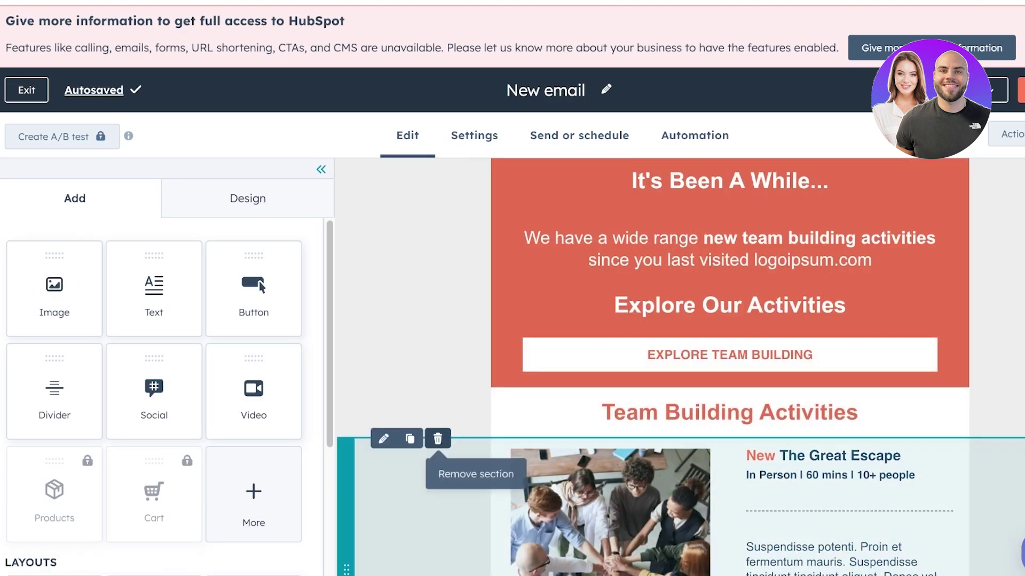
click(438, 439)
click(438, 439)
scroll(437, 439, up, 3)
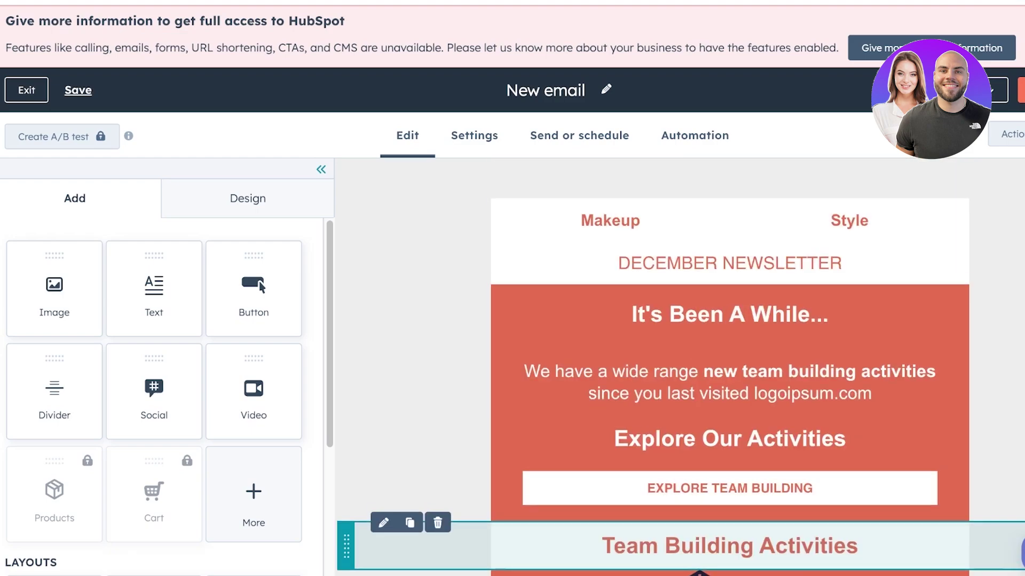
scroll(253, 288, down, 4)
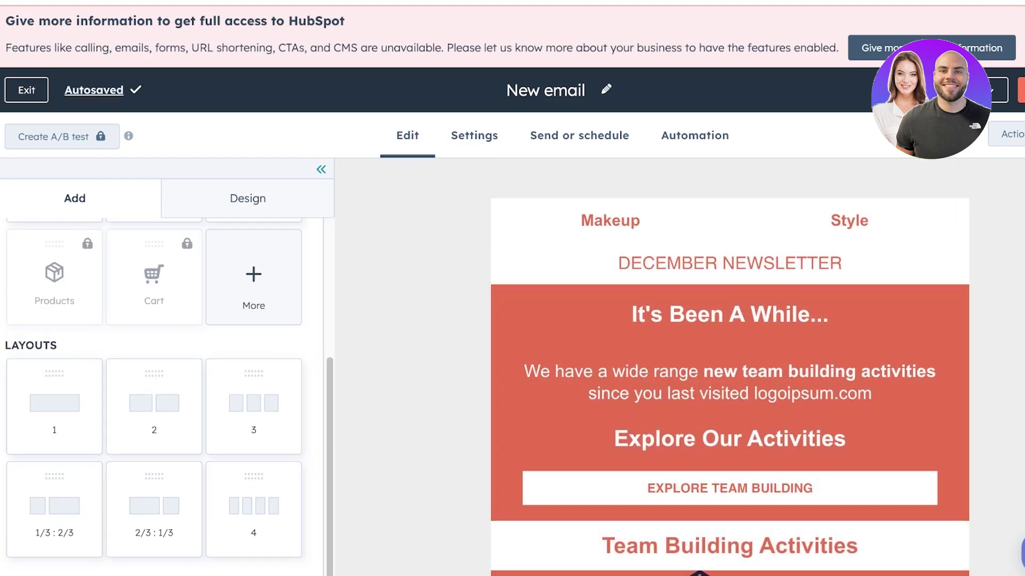
scroll(160, 395, up, 4)
scroll(160, 395, down, 3)
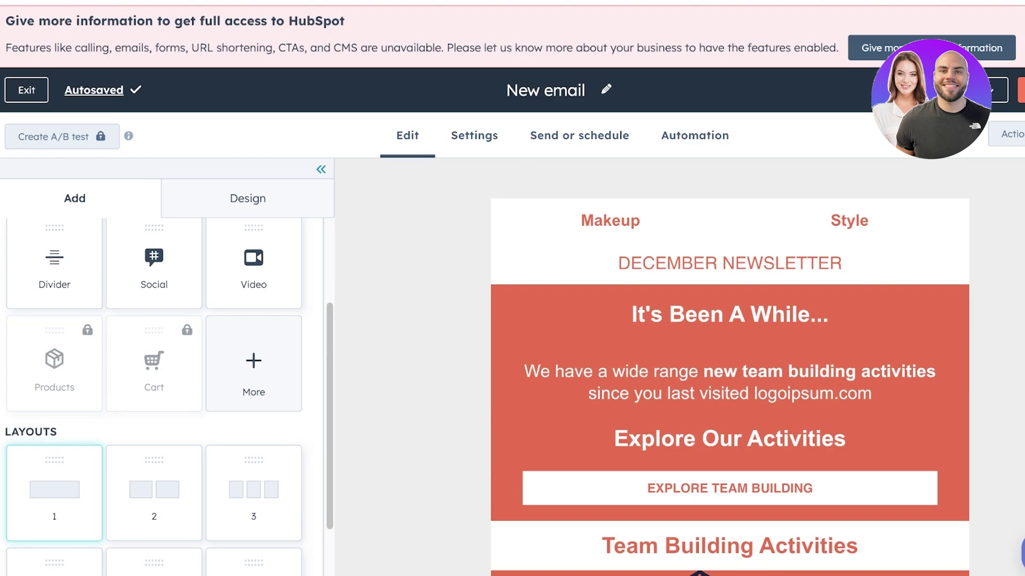
Add a two-column section below the DECEMBER NEWSLETTER line
scroll(160, 395, down, 1)
drag(154, 472, 587, 299)
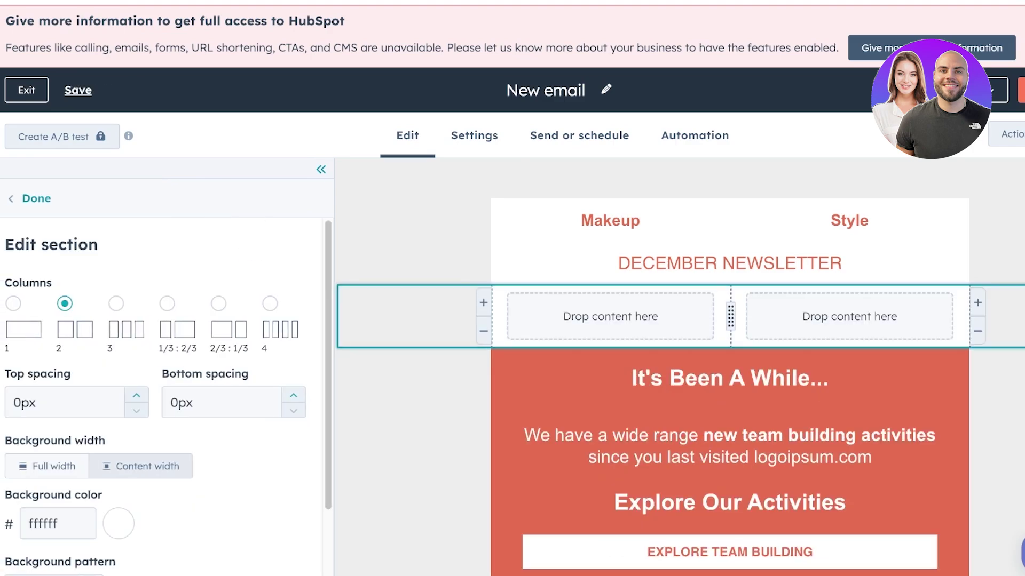
click(36, 198)
Place an image block in the right column and a text block in the left column
scroll(262, 287, up, 5)
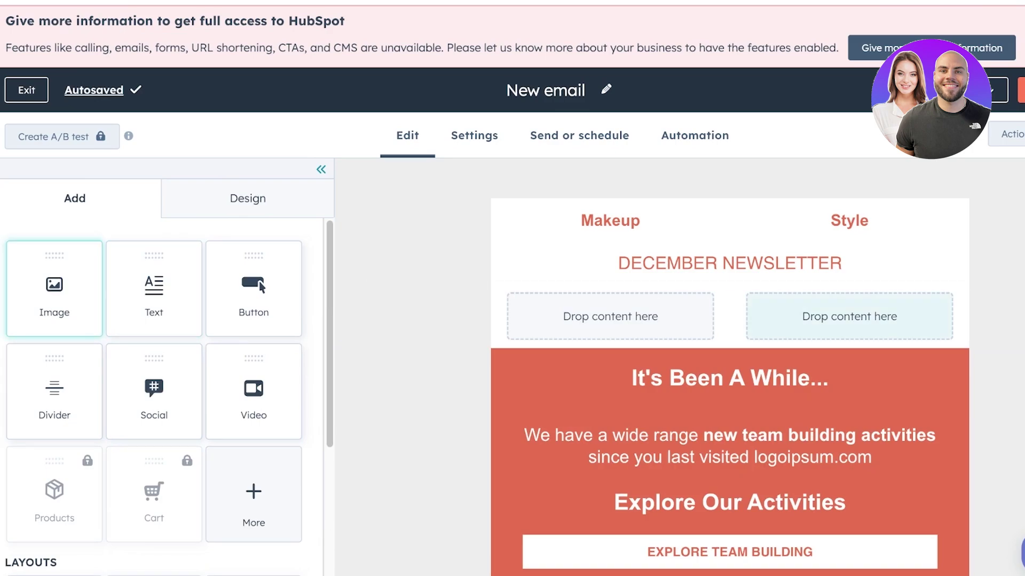
drag(54, 288, 849, 316)
drag(154, 288, 610, 316)
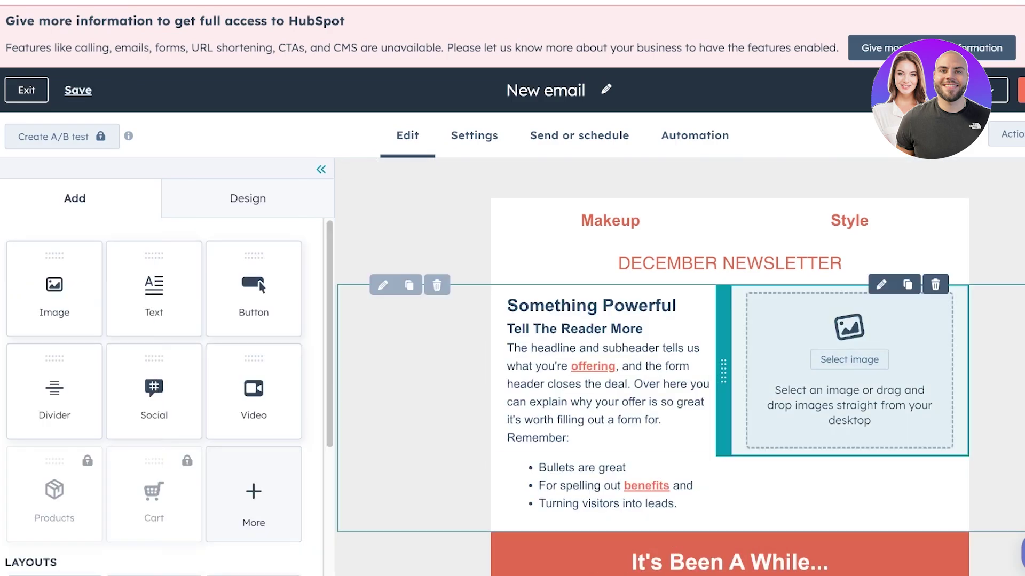
click(849, 359)
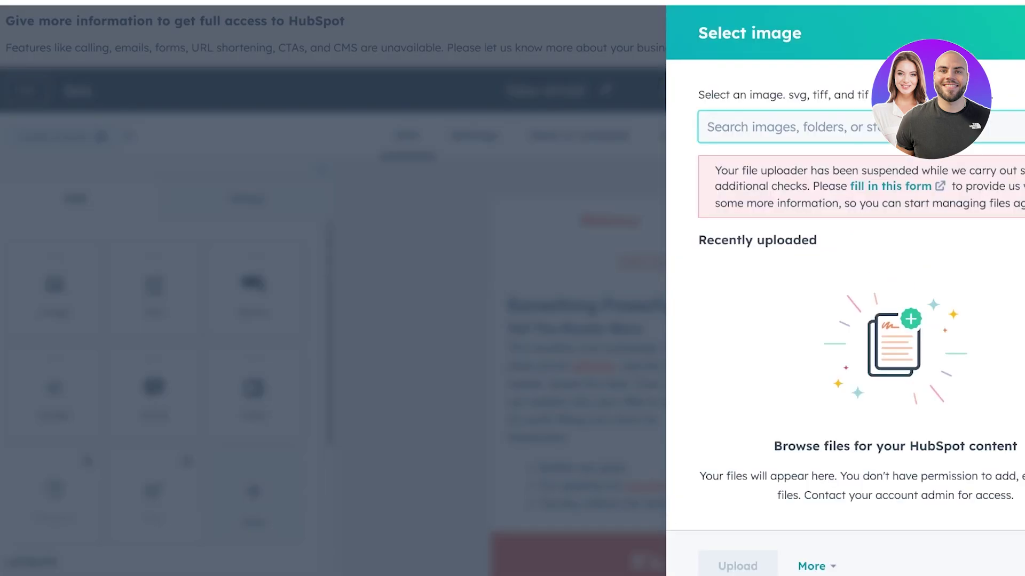
text(f)
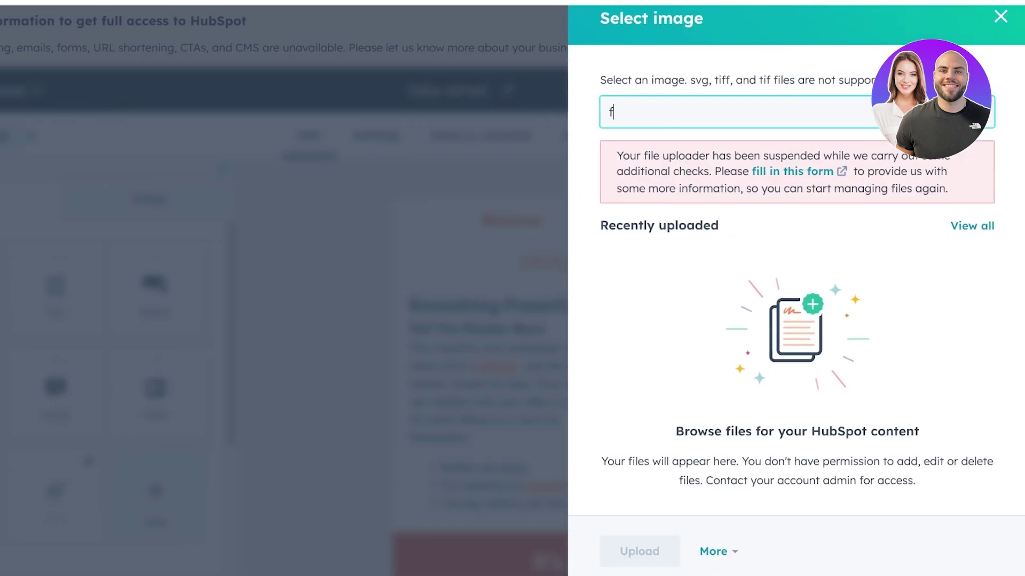
key(BackSpace)
click(716, 552)
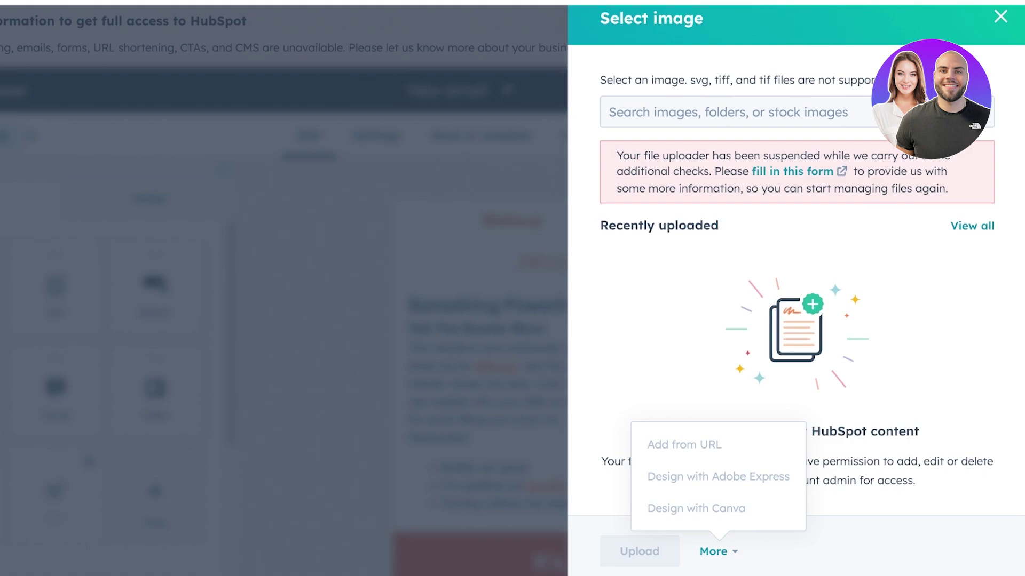
click(972, 226)
click(1001, 16)
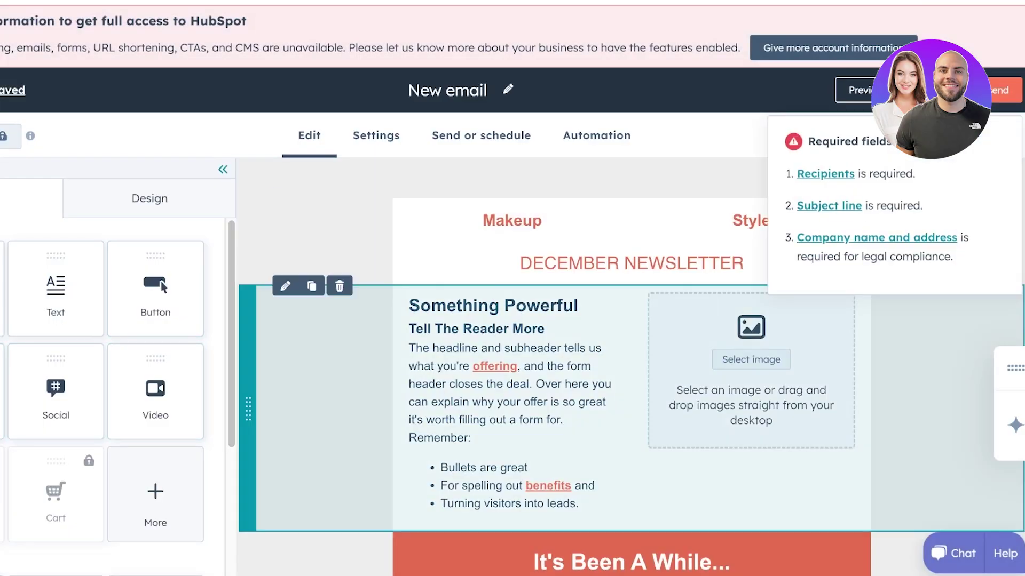
Give the two-column section the dotted background pattern after trying the other patterns
click(315, 406)
scroll(160, 374, down, 3)
click(50, 495)
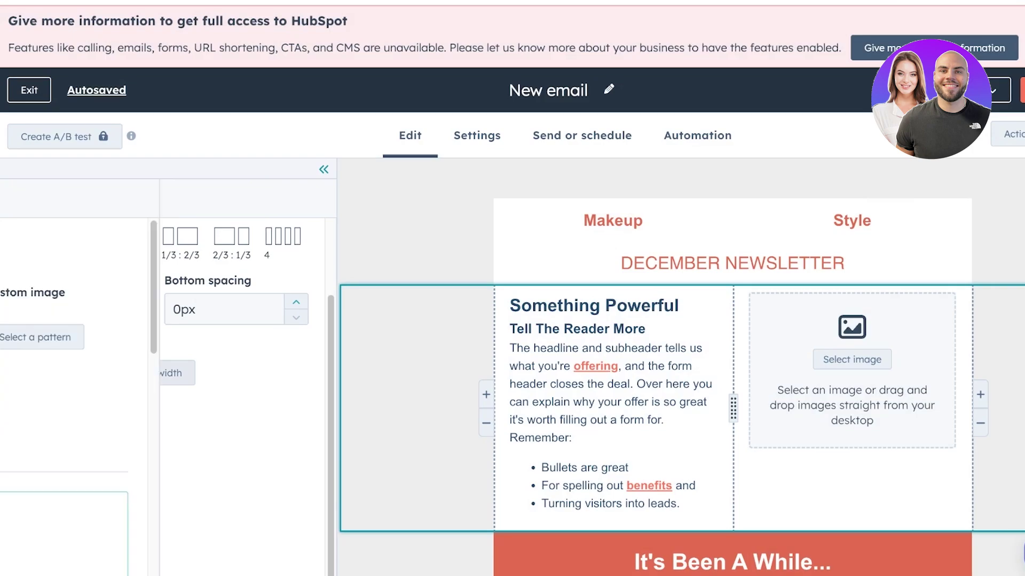
scroll(160, 373, down, 5)
click(233, 346)
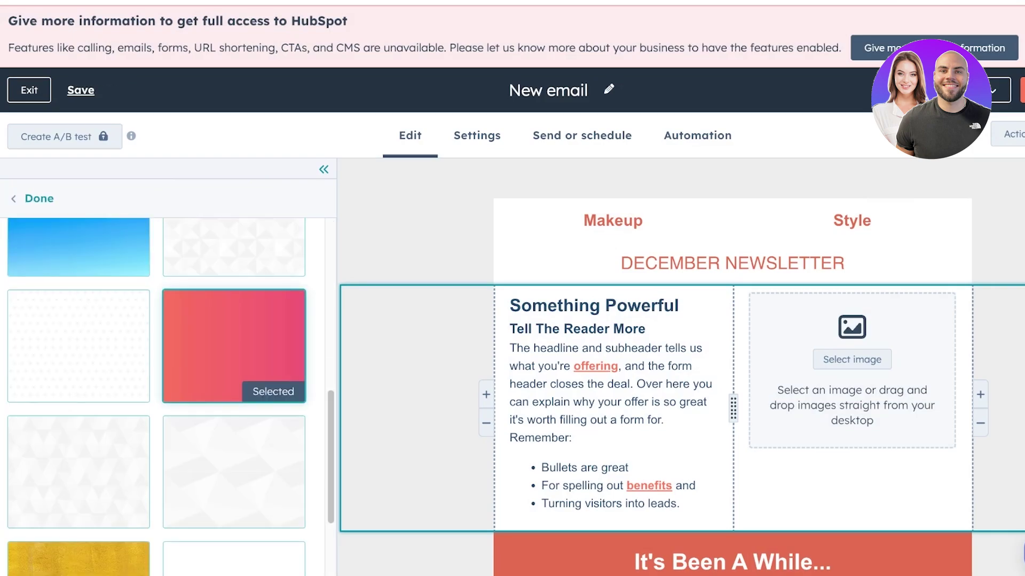
click(78, 346)
click(233, 346)
click(234, 471)
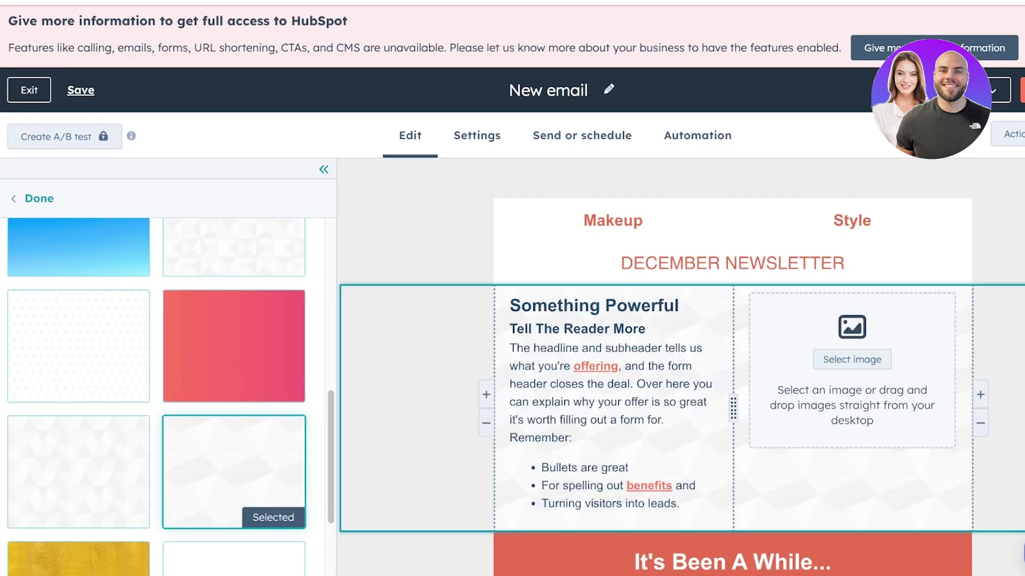
click(79, 472)
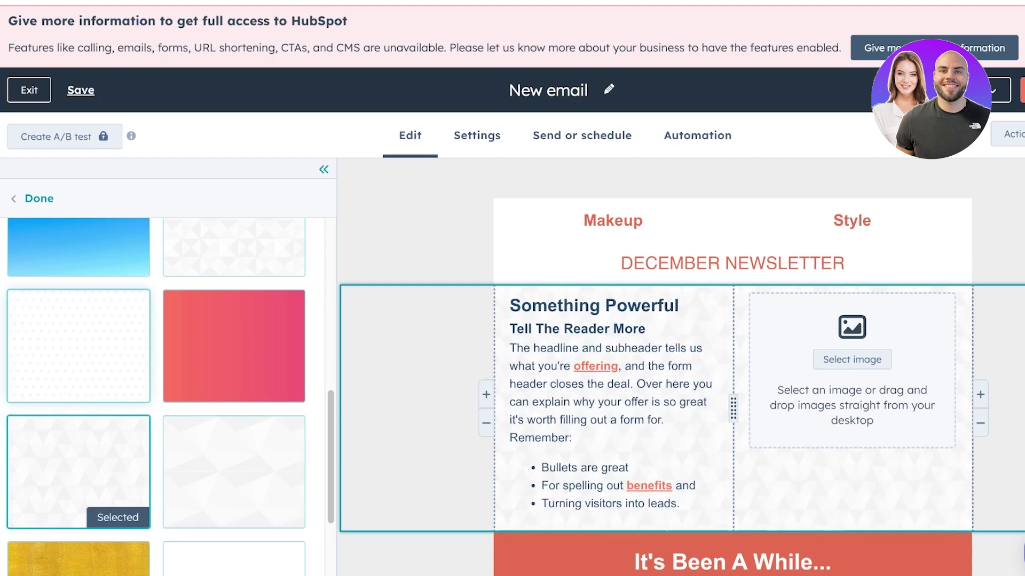
click(79, 345)
scroll(160, 374, down, 3)
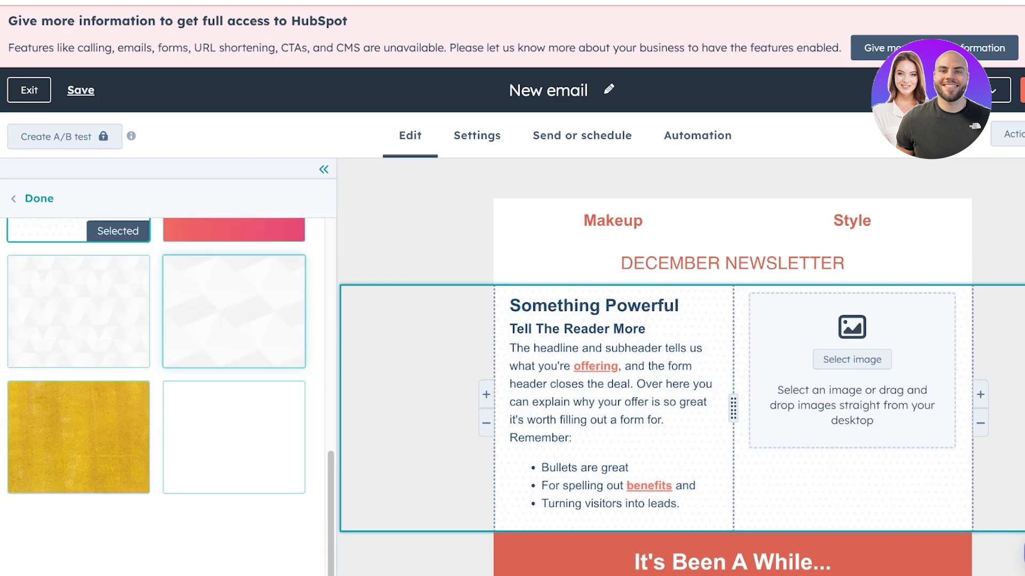
scroll(160, 374, up, 3)
click(39, 198)
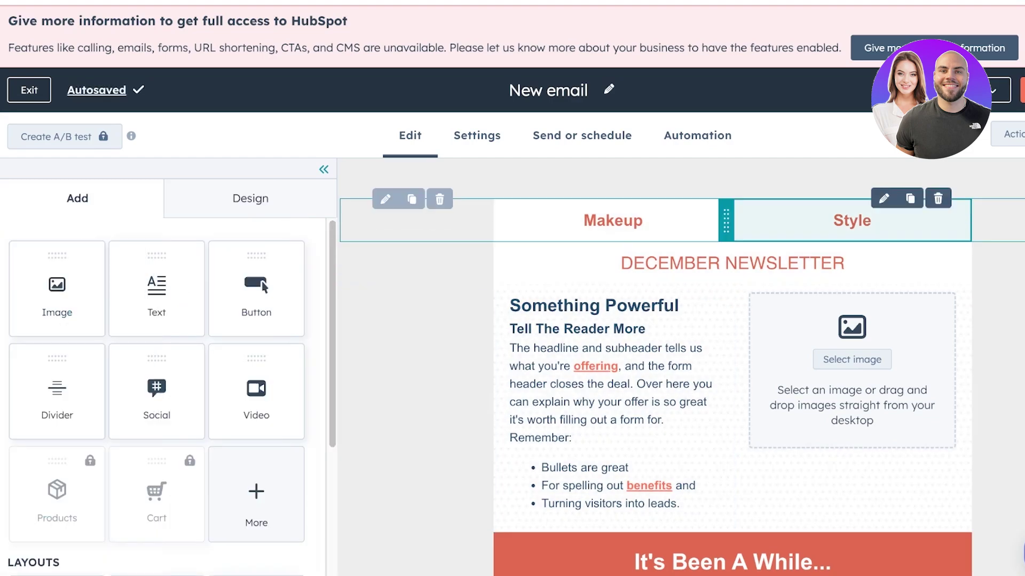
Close the review and send summary and inspect the EXPLORE TEAM BUILDING button's settings
scroll(682, 368, down, 10)
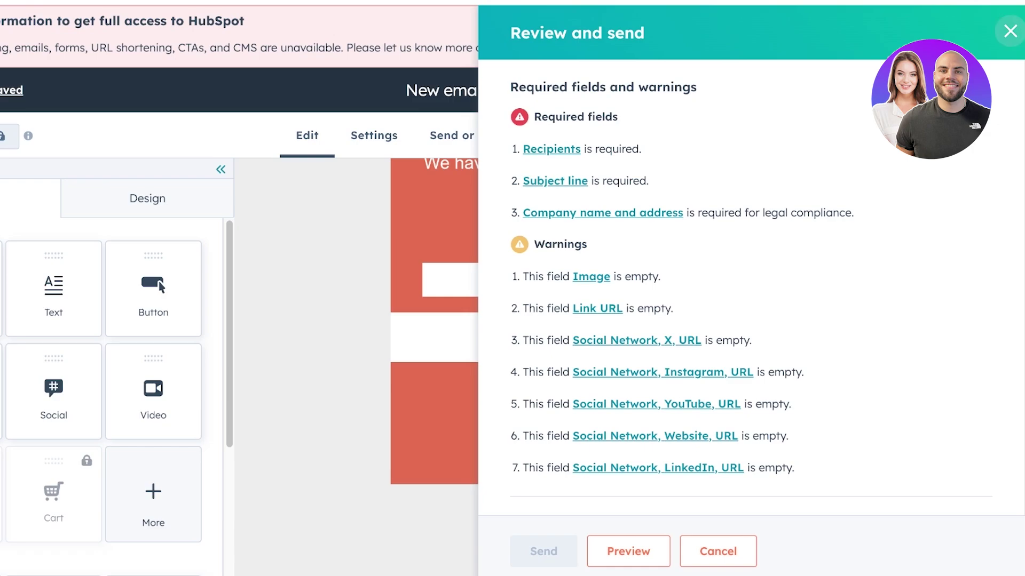
click(1009, 31)
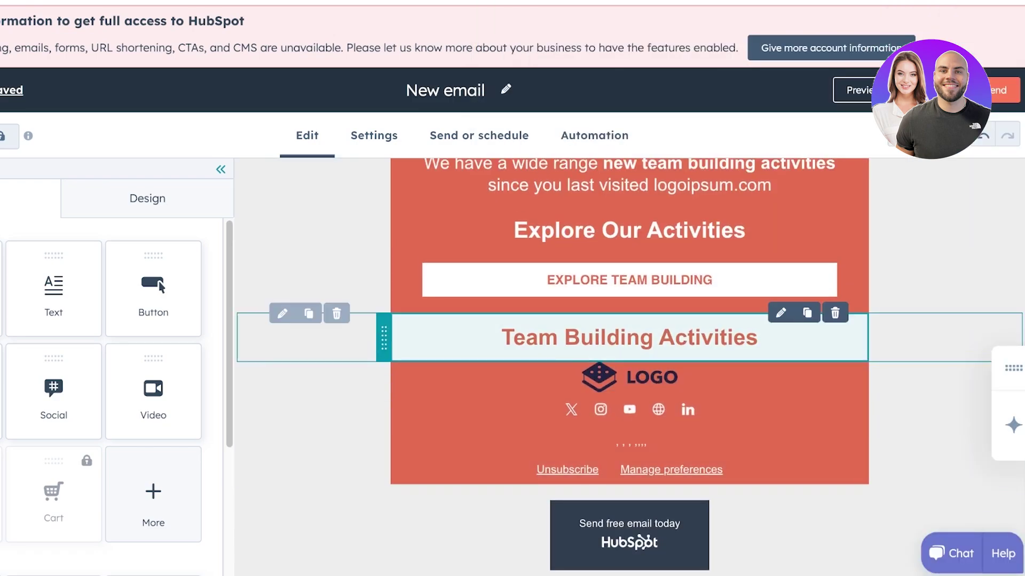
click(629, 278)
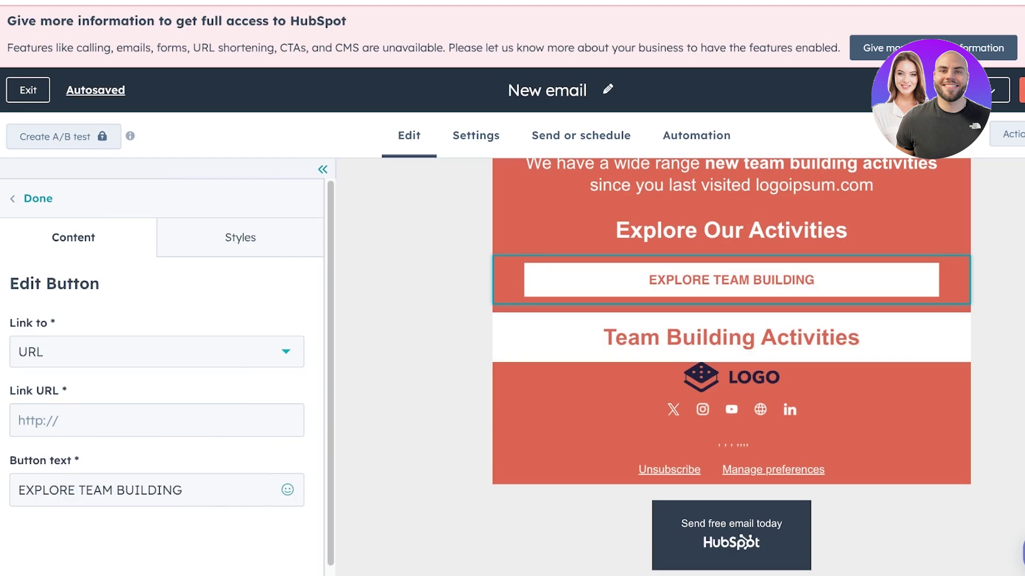
scroll(731, 368, up, 10)
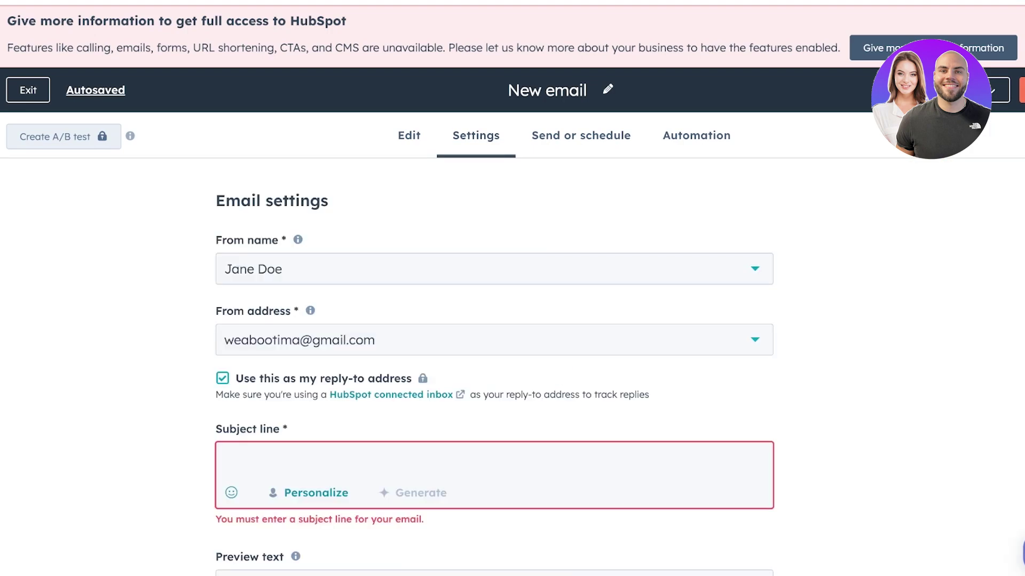
scroll(494, 347, down, 6)
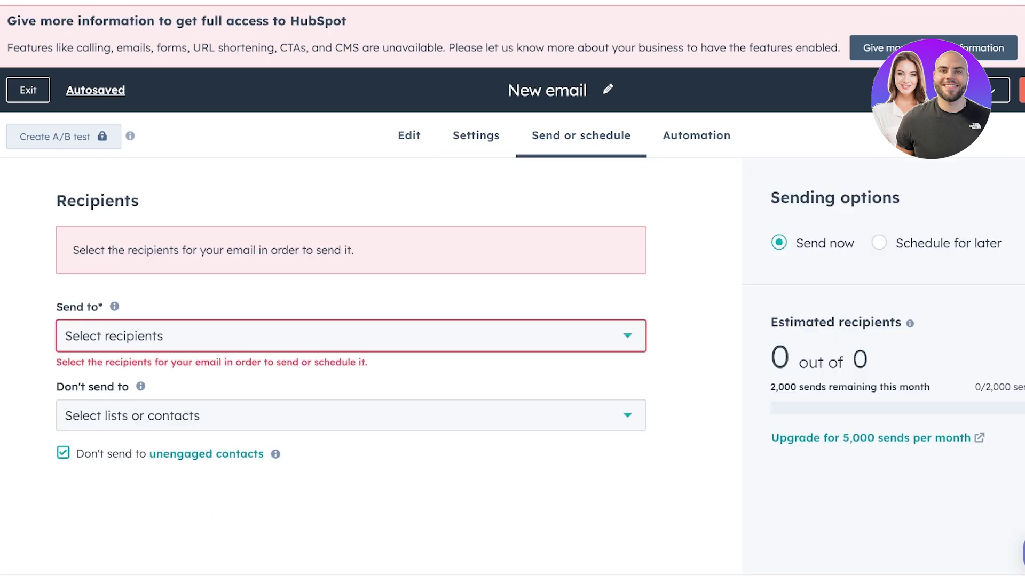
Add the first contact as recipient and set sending to Schedule for later, 10/25/2024 7:32 AM
click(342, 336)
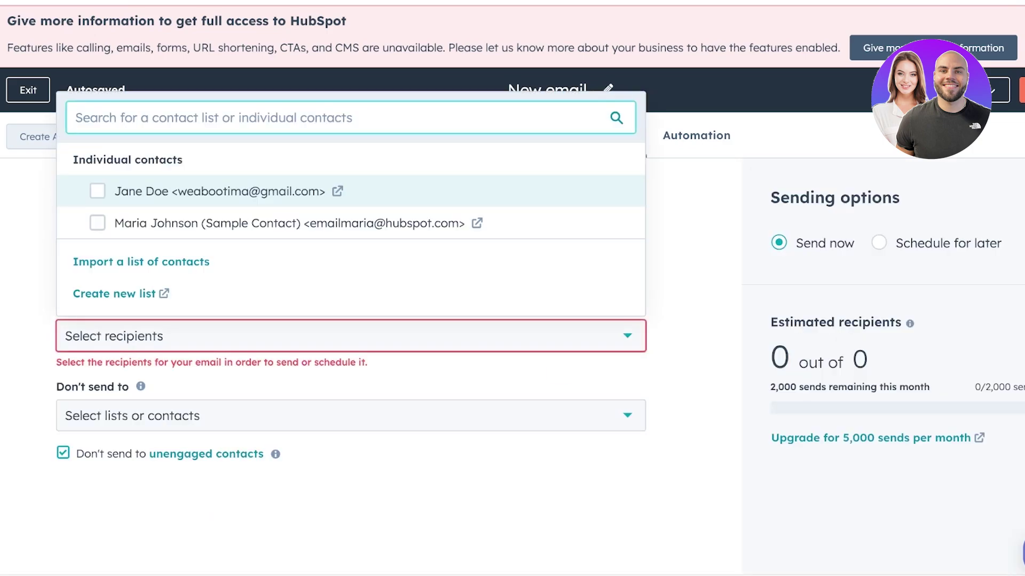
click(97, 191)
key(Escape)
click(342, 330)
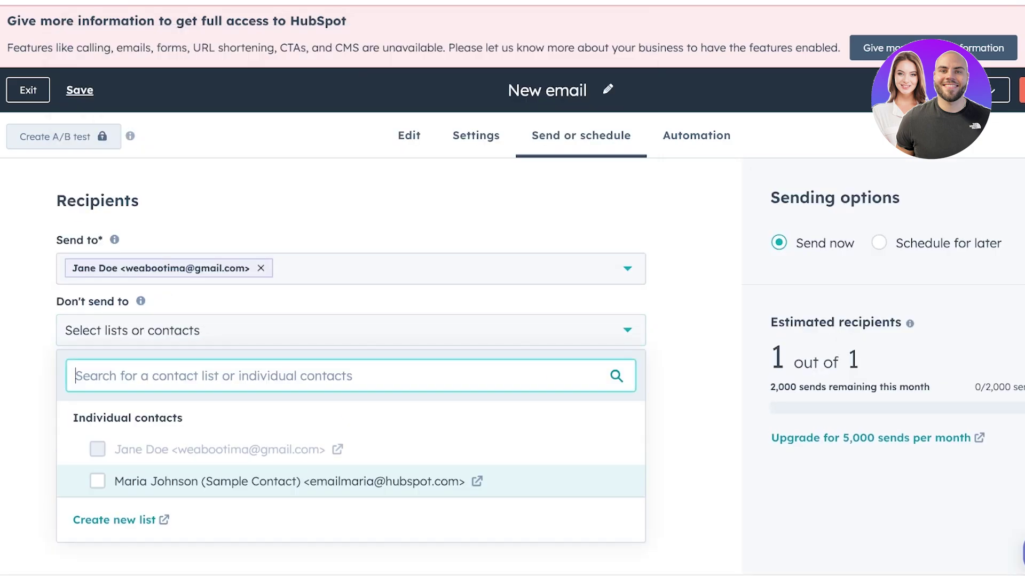
click(342, 330)
click(801, 242)
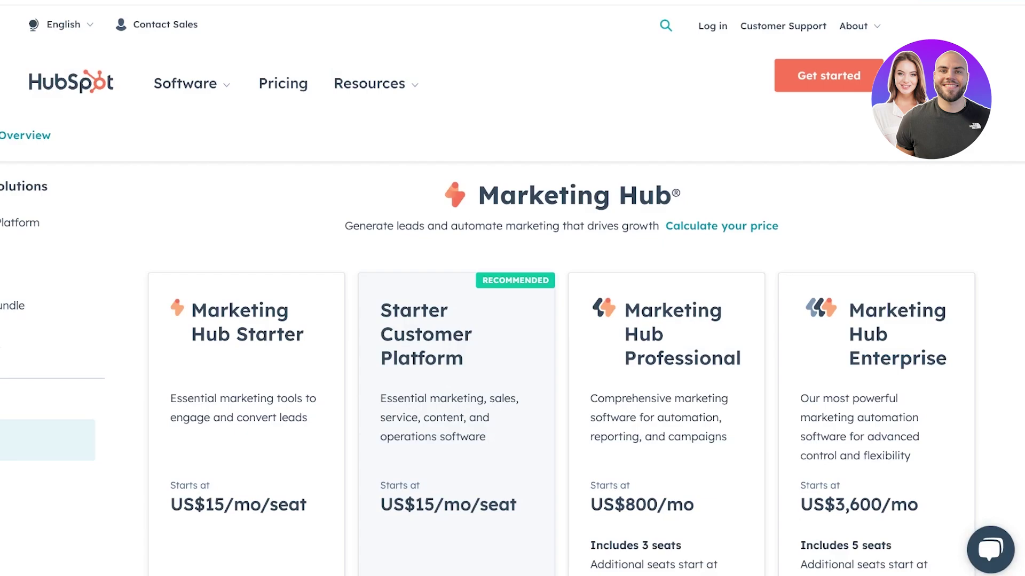
Scroll through the pricing page comparing Marketing Hub Starter, Professional and Enterprise plans and features
scroll(512, 320, down, 5)
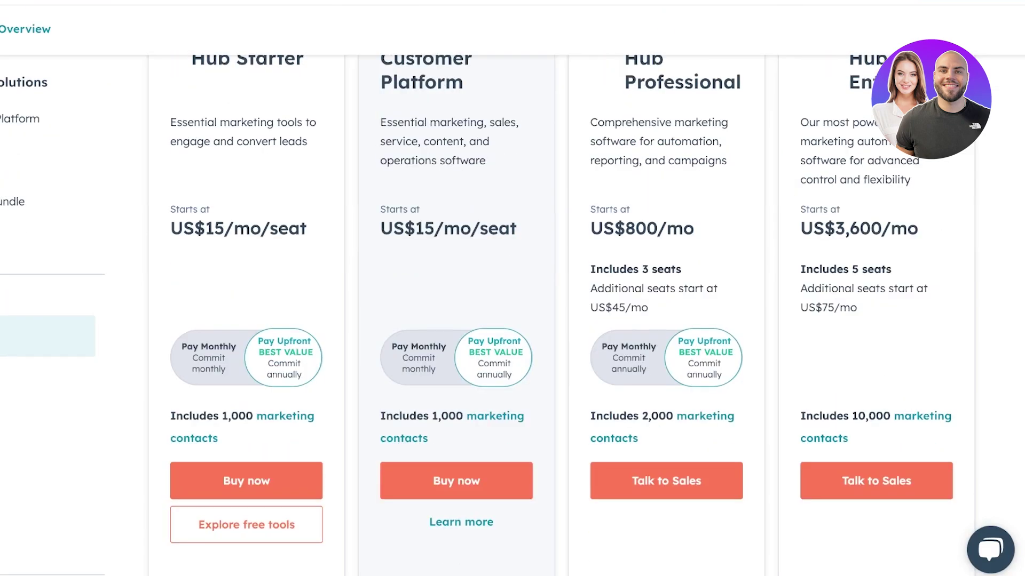
scroll(512, 321, up, 3)
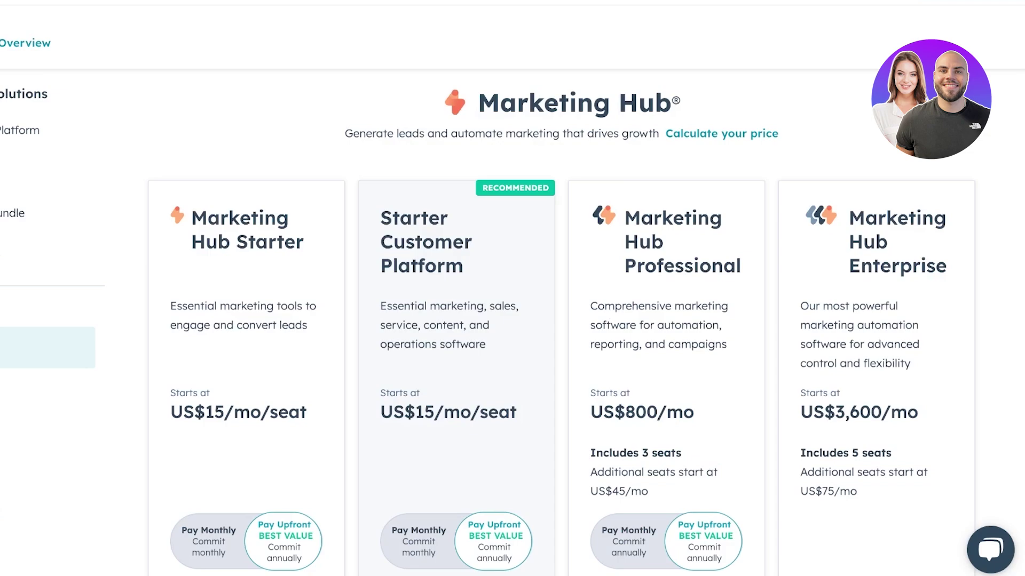
scroll(512, 320, down, 1)
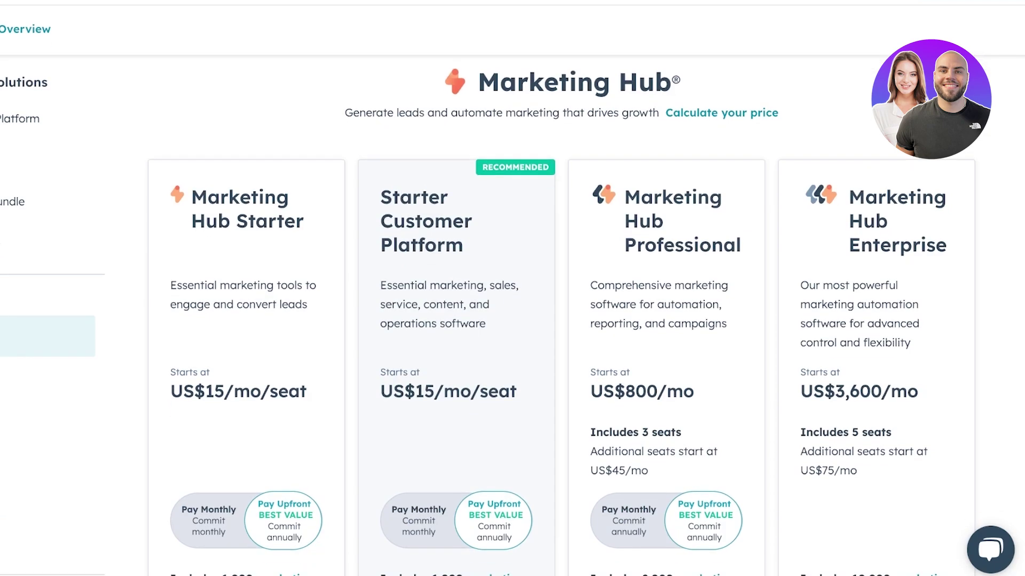
scroll(512, 320, down, 10)
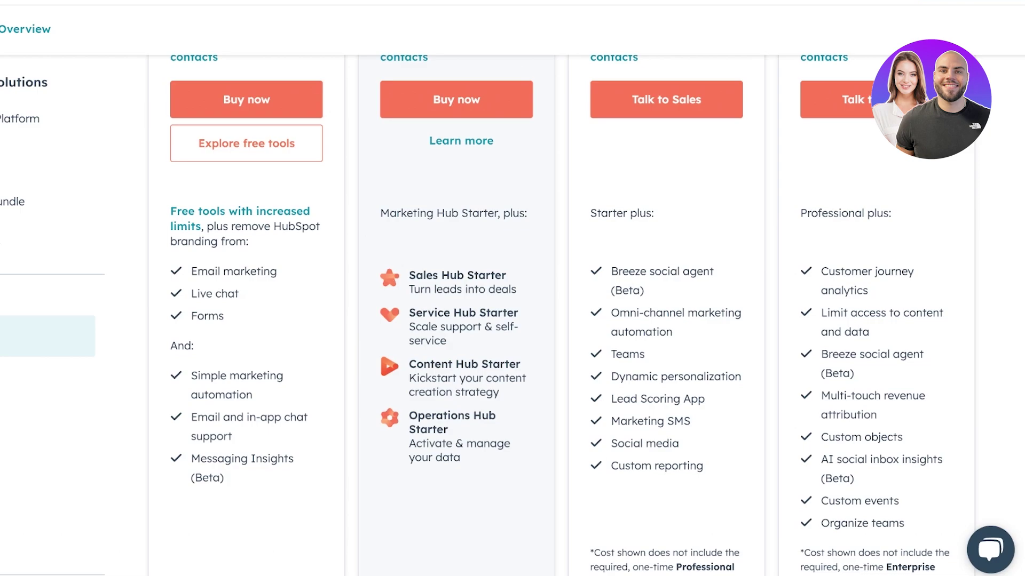
scroll(512, 320, up, 10)
scroll(513, 320, down, 4)
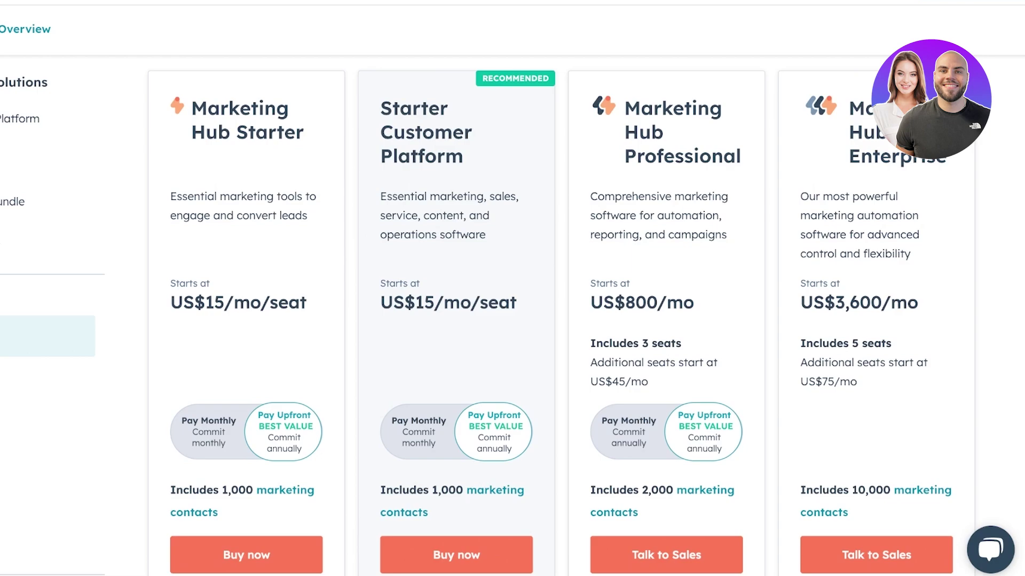
scroll(513, 320, down, 10)
scroll(512, 320, up, 8)
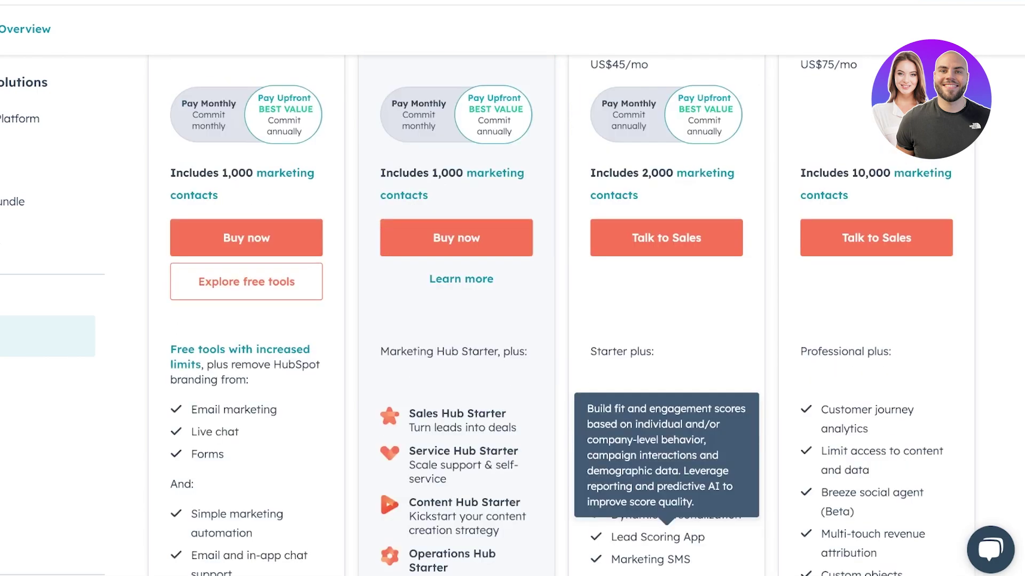
scroll(512, 320, down, 3)
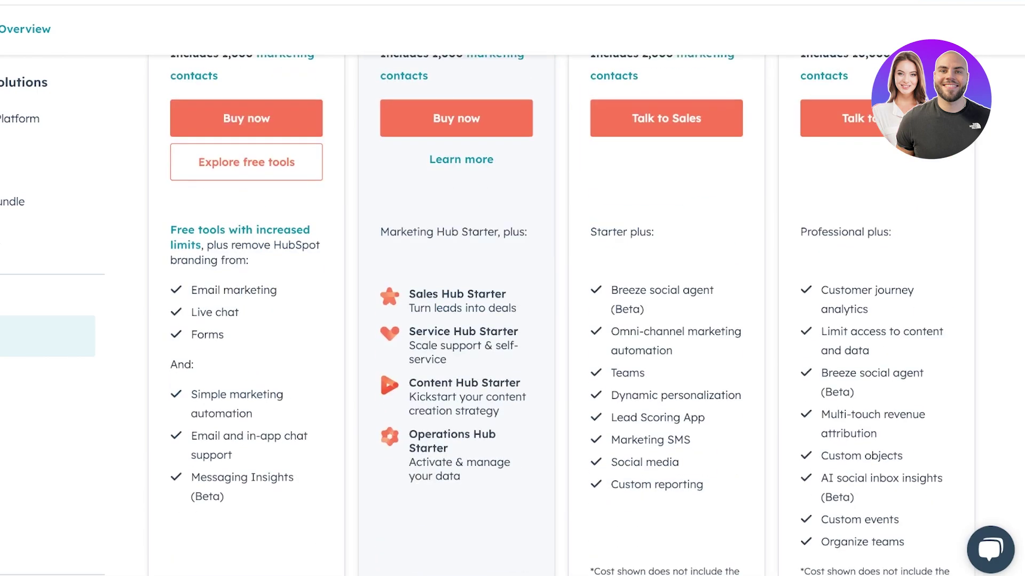